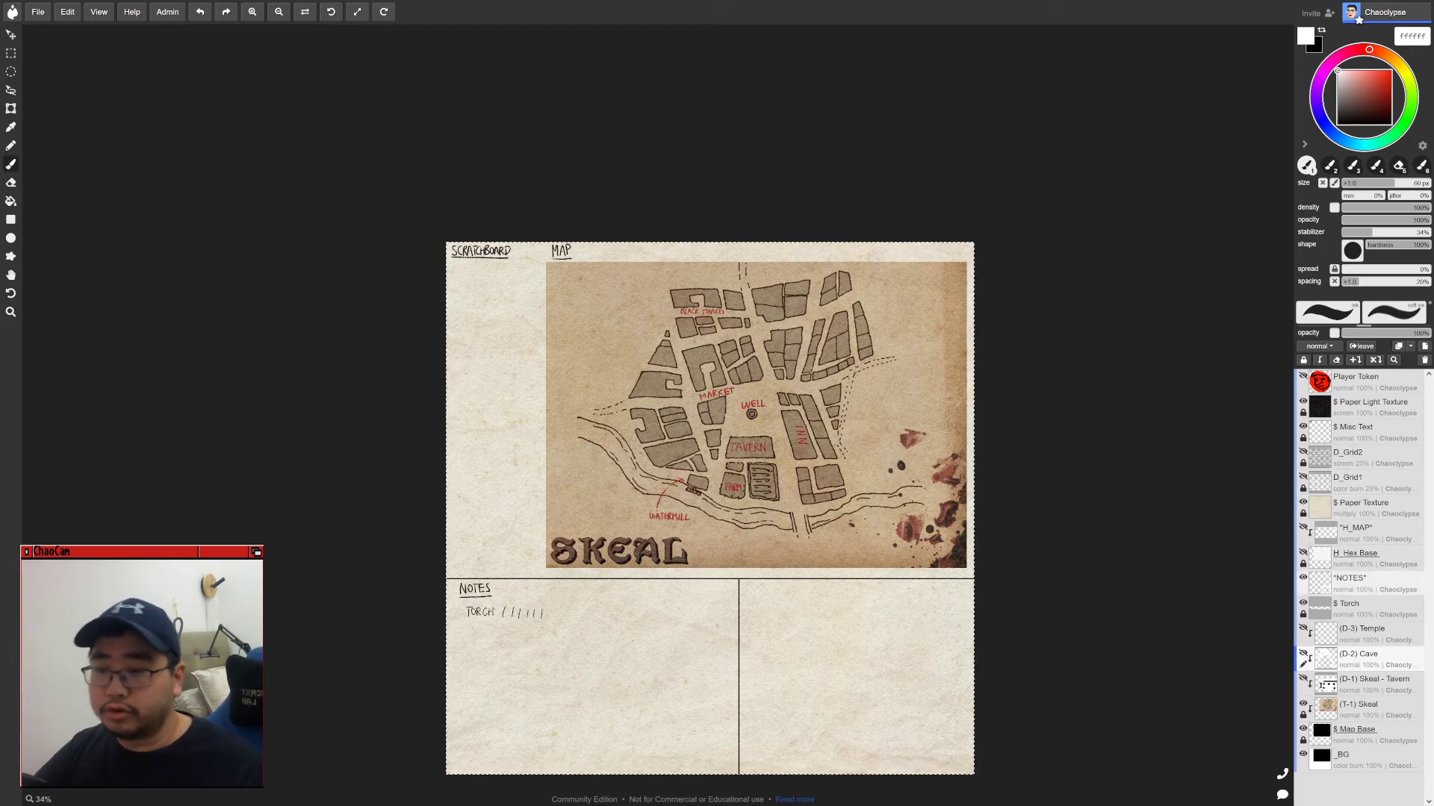
# - Make the "NOTES" layer active with nothing selected, and set up a small black brush (000000)
pyautogui.click(1363, 583)
pyautogui.hotkey('ctrl', 'd')
pyautogui.press('space')
pyautogui.moveTo(1020, 518)
pyautogui.mouseDown()
pyautogui.moveTo(1046, 479)
pyautogui.moveTo(1096, 560)
pyautogui.mouseUp()
pyautogui.hotkey('ctrl', '=')
pyautogui.hotkey('ctrl', '=')
pyautogui.hotkey('ctrl', '=')
pyautogui.press('space')
pyautogui.moveTo(1346, 112); pyautogui.dragTo(1328, 129)
pyautogui.press('[')
pyautogui.press('[')
pyautogui.press('[')
pyautogui.press('[')
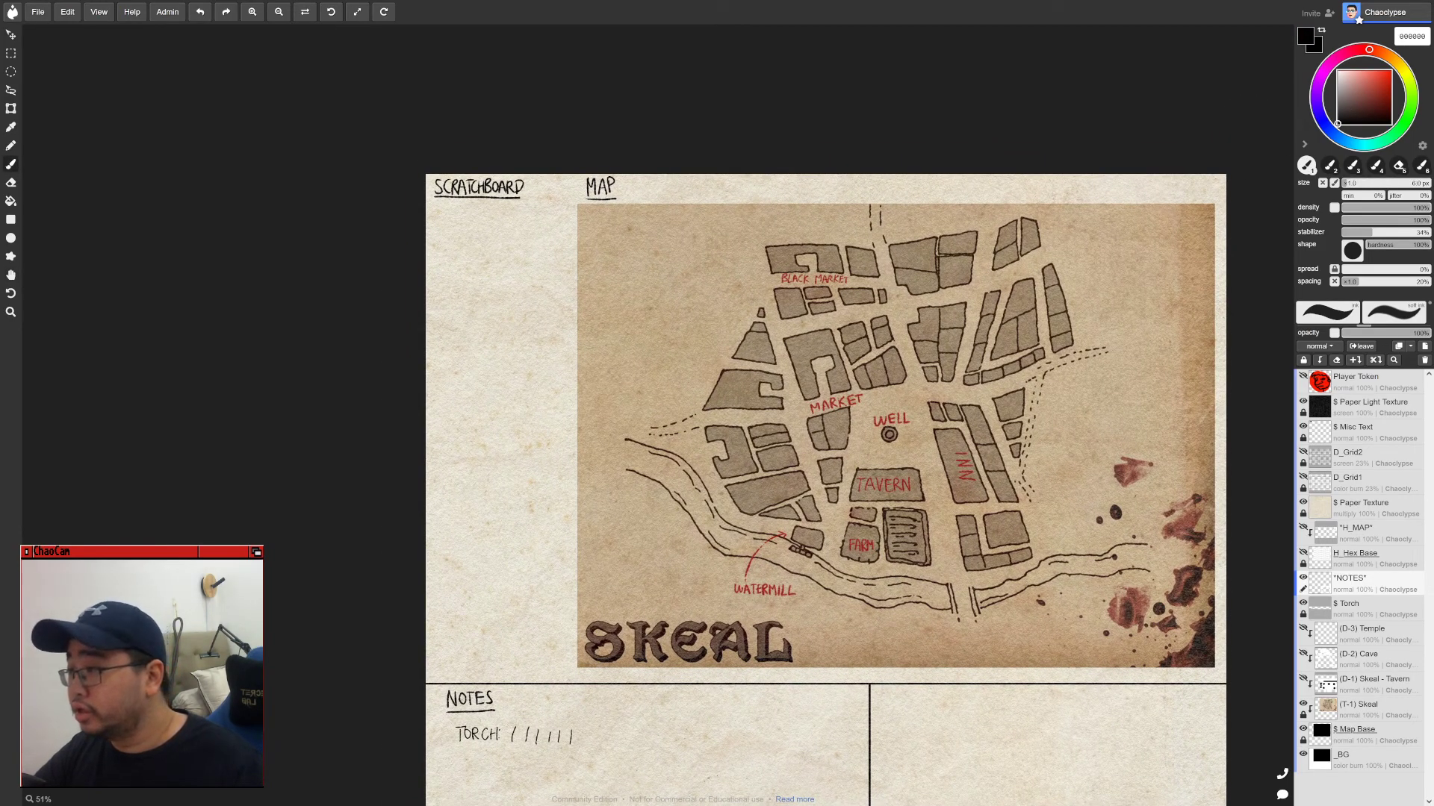
# - Handwrite "- Notes" in black below the SCRATCHBOARD heading
pyautogui.press('space')
pyautogui.moveTo(926, 463); pyautogui.dragTo(1010, 543)
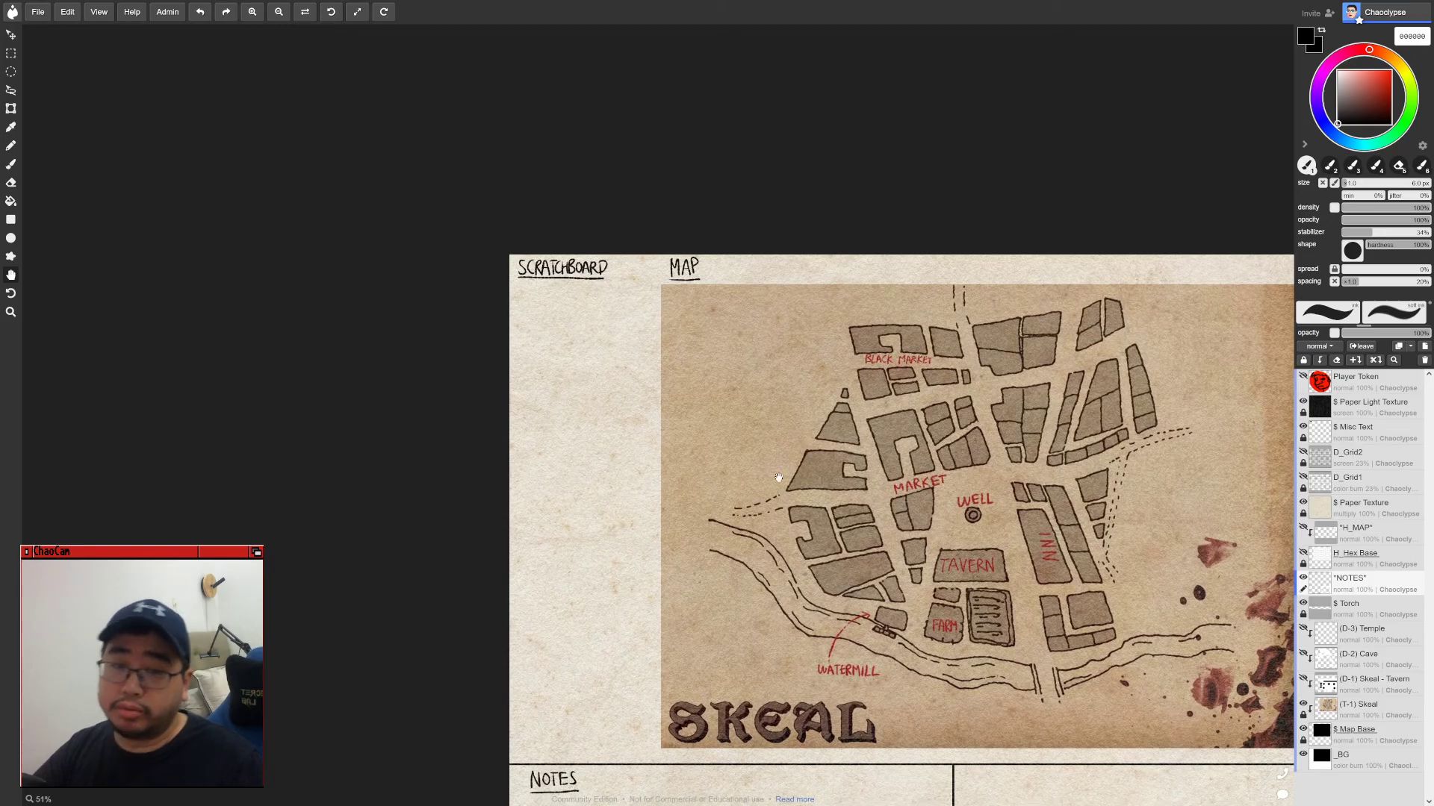
pyautogui.hotkey('ctrl', '=')
pyautogui.hotkey('ctrl', '=')
pyautogui.hotkey('ctrl', '=')
pyautogui.press('space')
pyautogui.moveTo(919, 670); pyautogui.dragTo(1069, 744)
pyautogui.hotkey('ctrl', '=')
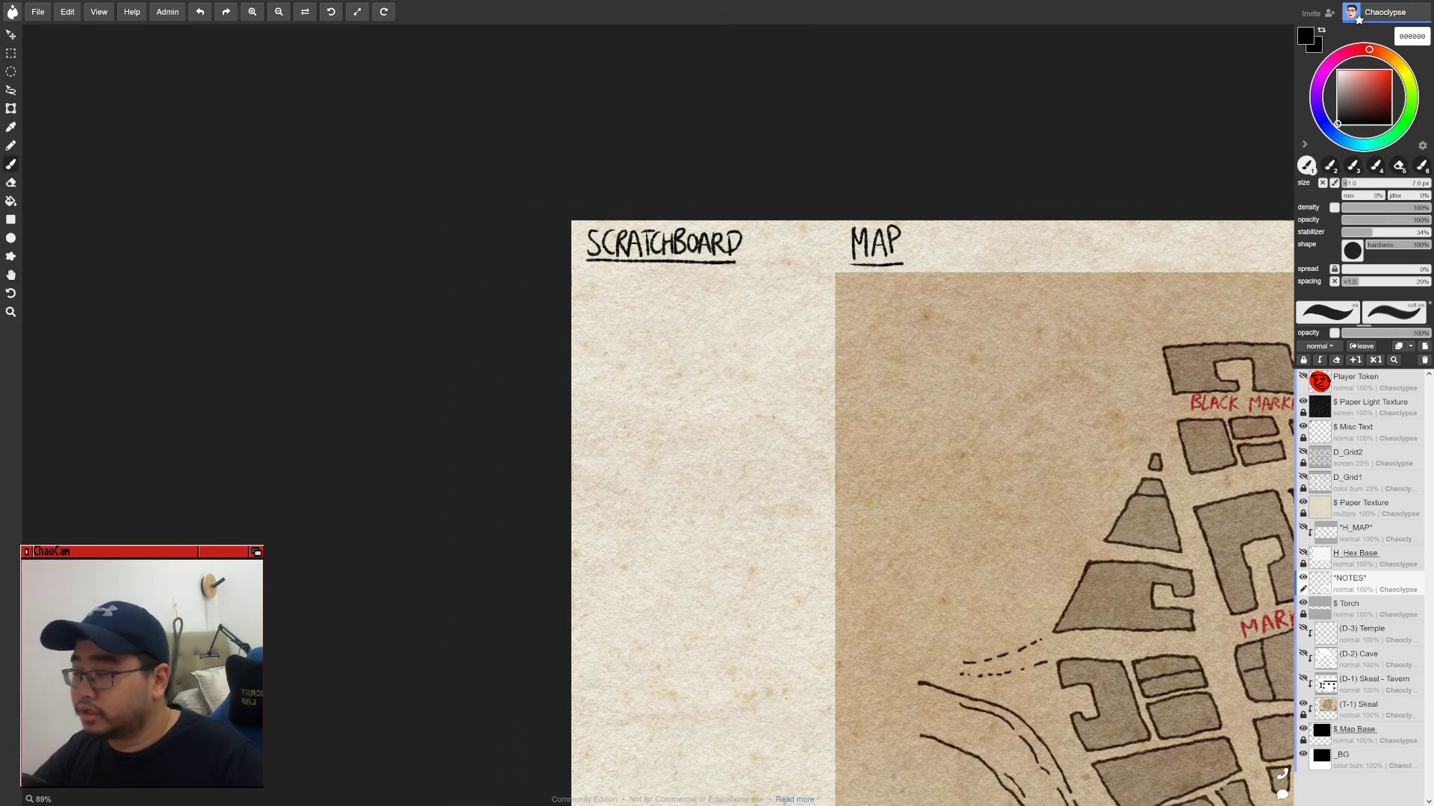
pyautogui.moveTo(645, 353)
pyautogui.mouseDown()
pyautogui.moveTo(680, 378)
pyautogui.moveTo(779, 369)
pyautogui.mouseUp()
pyautogui.hotkey('ctrl', 'z')
pyautogui.moveTo(650, 354)
pyautogui.mouseDown()
pyautogui.moveTo(663, 383)
pyautogui.moveTo(663, 358)
pyautogui.moveTo(692, 385)
pyautogui.mouseUp()
pyautogui.moveTo(682, 373); pyautogui.dragTo(716, 382)
pyautogui.moveTo(728, 360)
pyautogui.mouseDown()
pyautogui.moveTo(718, 383)
pyautogui.moveTo(687, 377)
pyautogui.mouseUp()
pyautogui.hotkey('ctrl', '-')
pyautogui.press('e')
pyautogui.hotkey('ctrl', 'z')
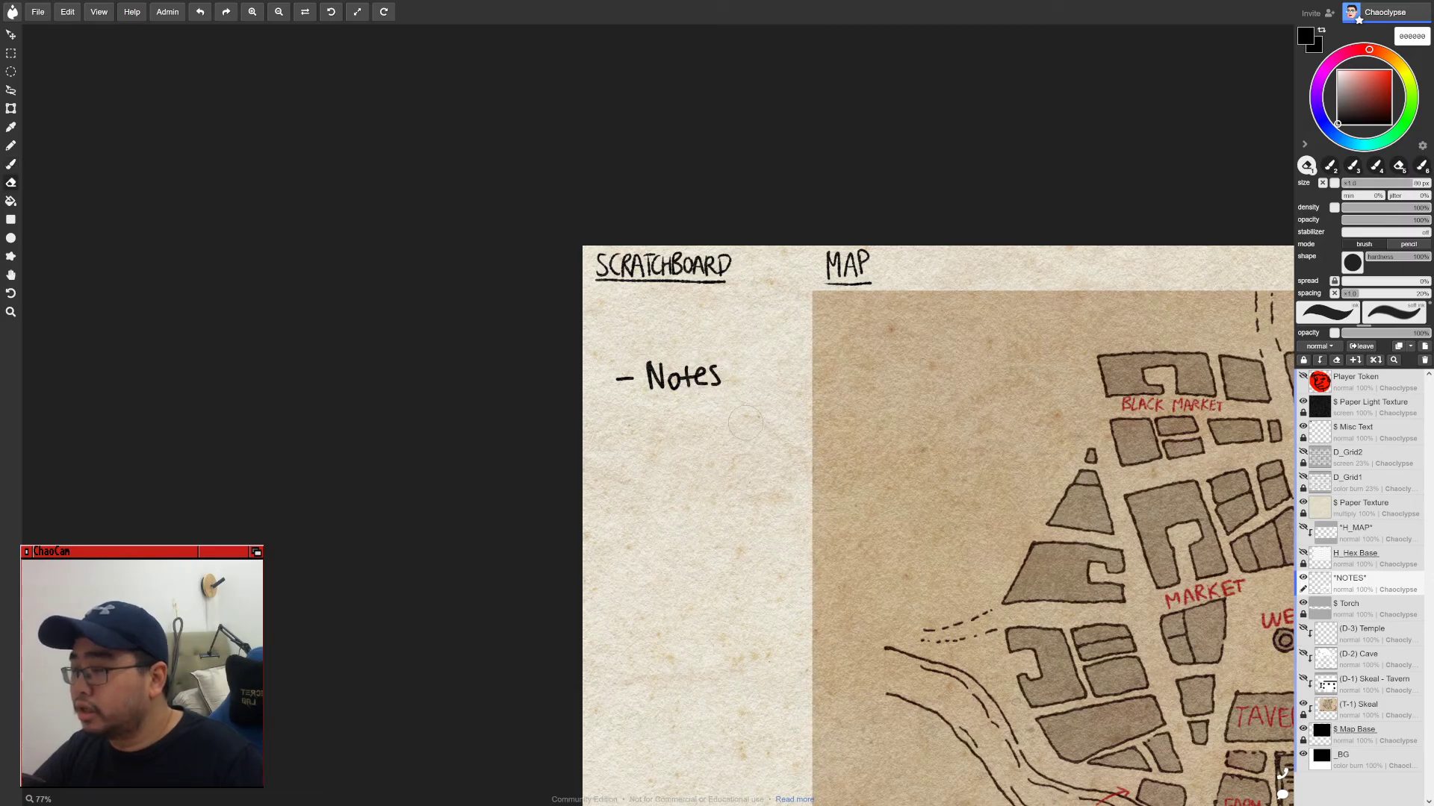
# - Draw a thin branching crack on the boulder sketch in the panel beside the NOTES area
pyautogui.hotkey('ctrl', '-')
pyautogui.hotkey('ctrl', '-')
pyautogui.hotkey('ctrl', '-')
pyautogui.moveTo(896, 501); pyautogui.dragTo(782, 400)
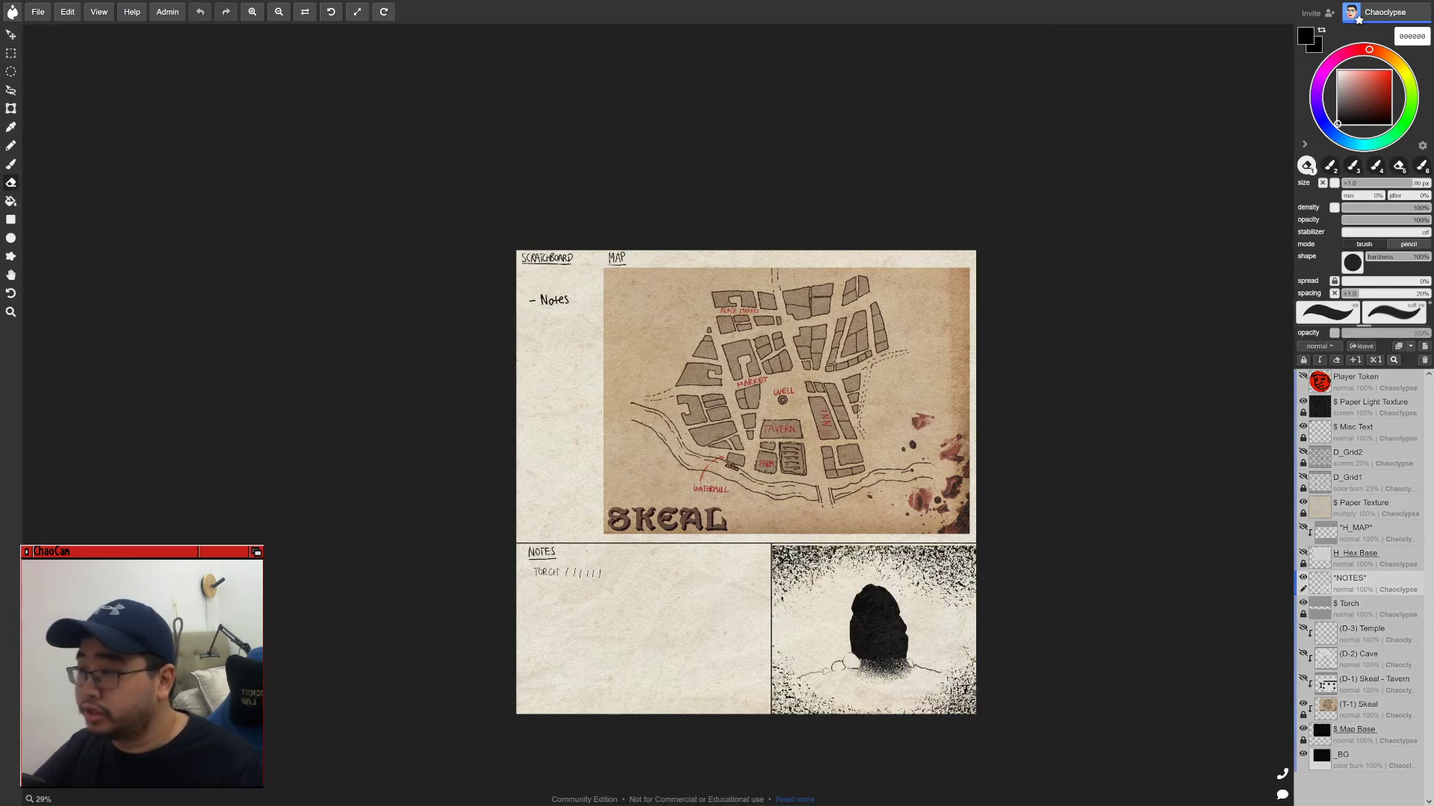
pyautogui.hotkey('ctrl', '+')
pyautogui.moveTo(940, 647); pyautogui.dragTo(827, 481)
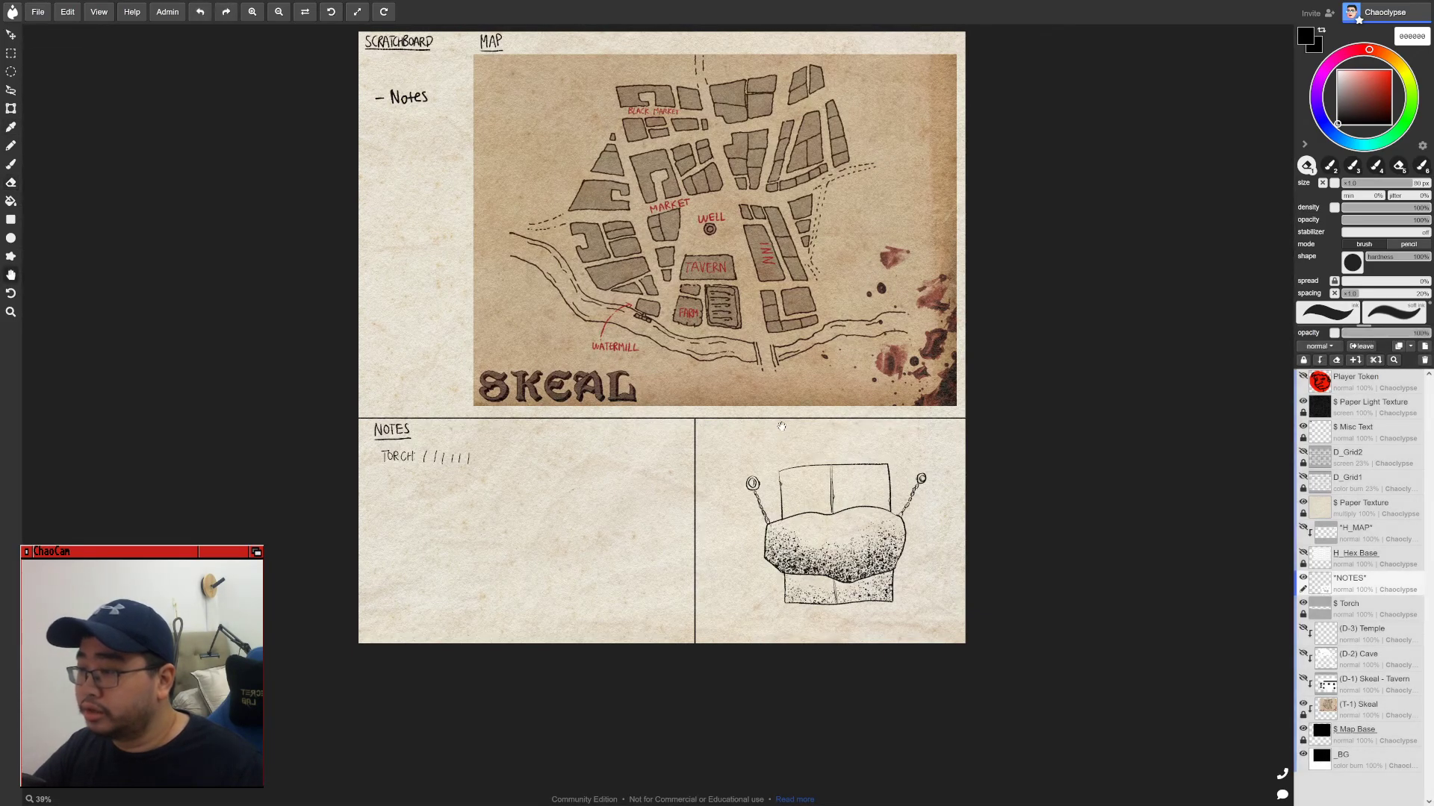
pyautogui.moveTo(761, 450); pyautogui.dragTo(593, 375)
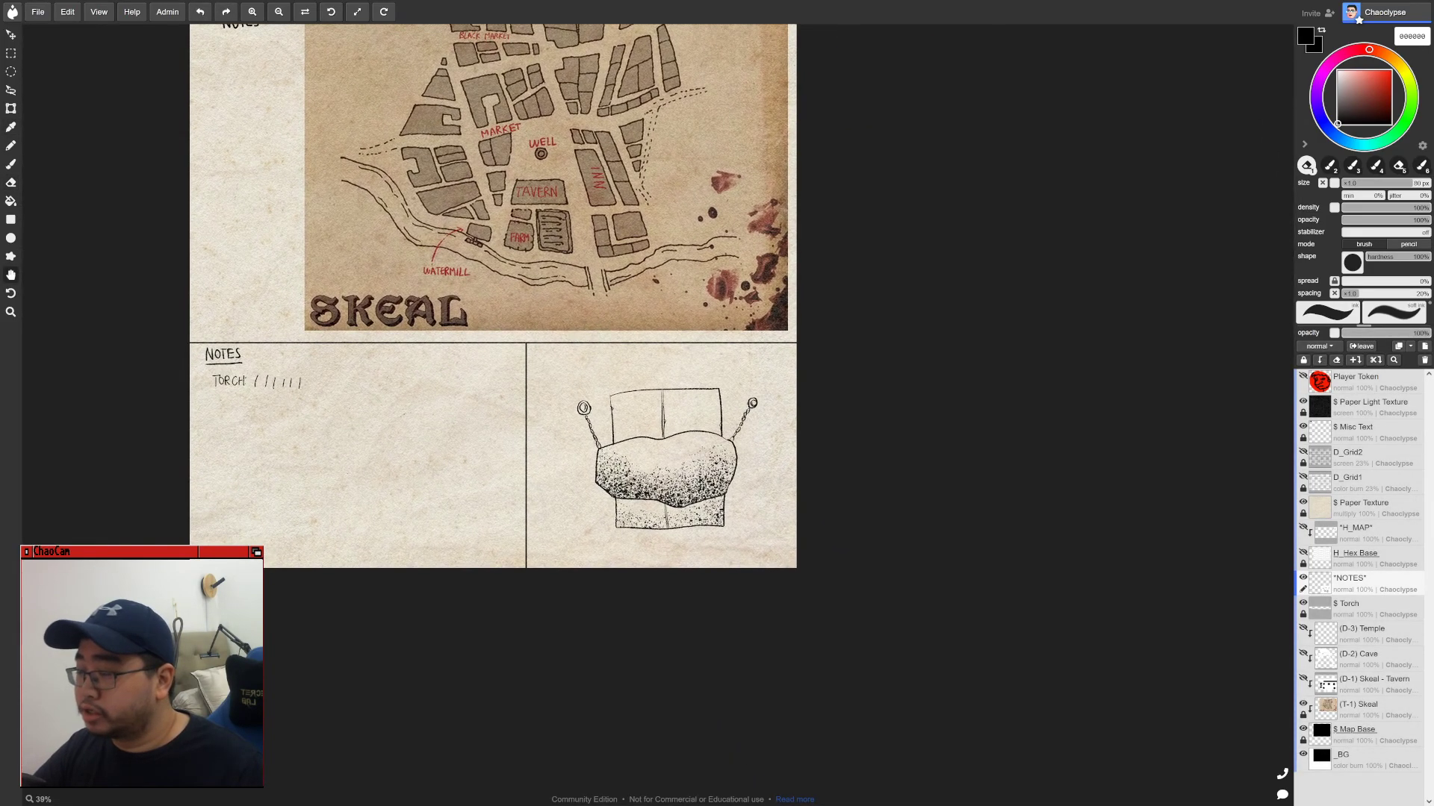
pyautogui.hotkey('ctrl', '+')
pyautogui.hotkey('ctrl', '+')
pyautogui.press('b')
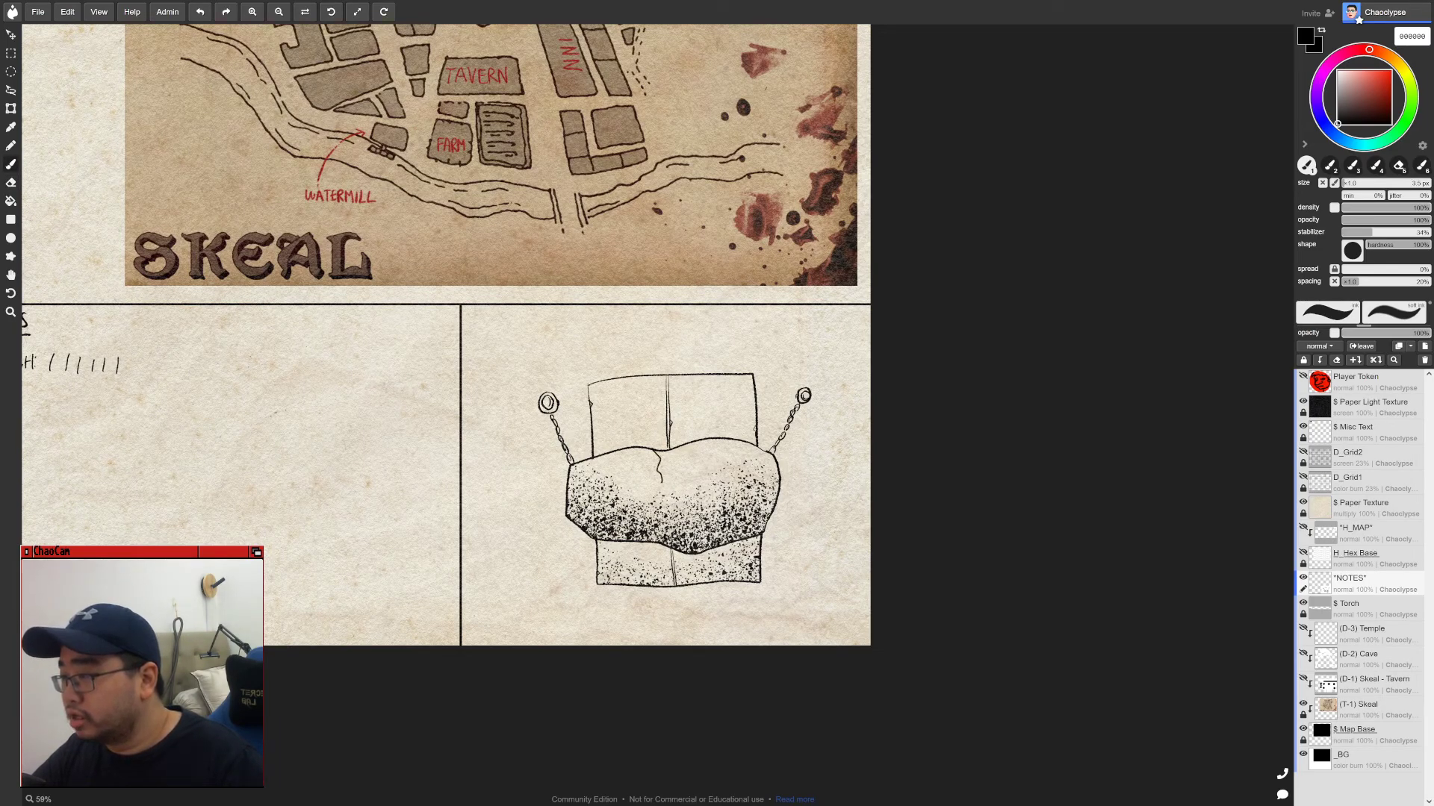
# - Erase the boulder sketch beside the NOTES area and the word "- Notes" from the scratchboard with a large eraser
pyautogui.press('e')
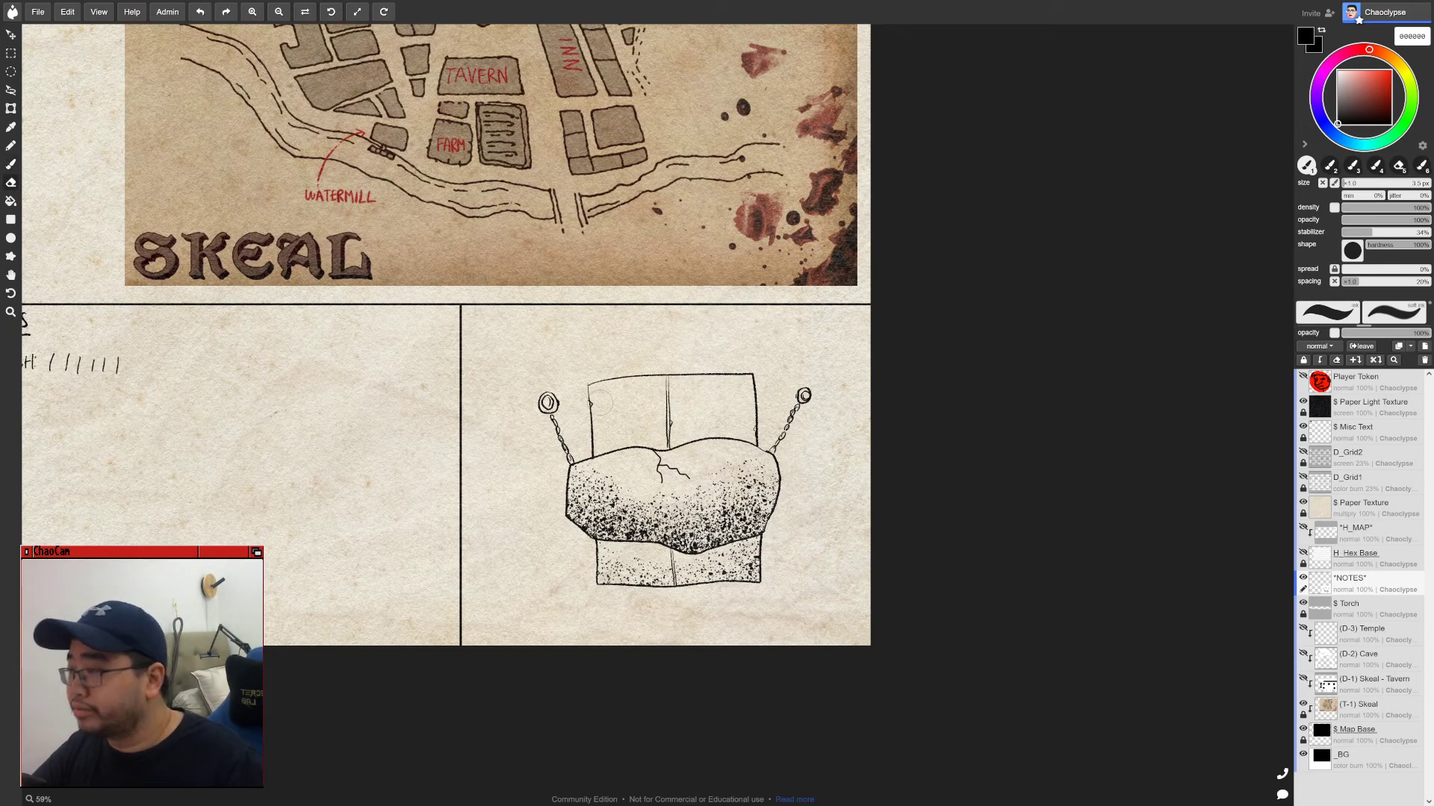
pyautogui.moveTo(567, 396)
pyautogui.mouseDown()
pyautogui.moveTo(597, 418)
pyautogui.moveTo(720, 434)
pyautogui.moveTo(780, 404)
pyautogui.mouseUp()
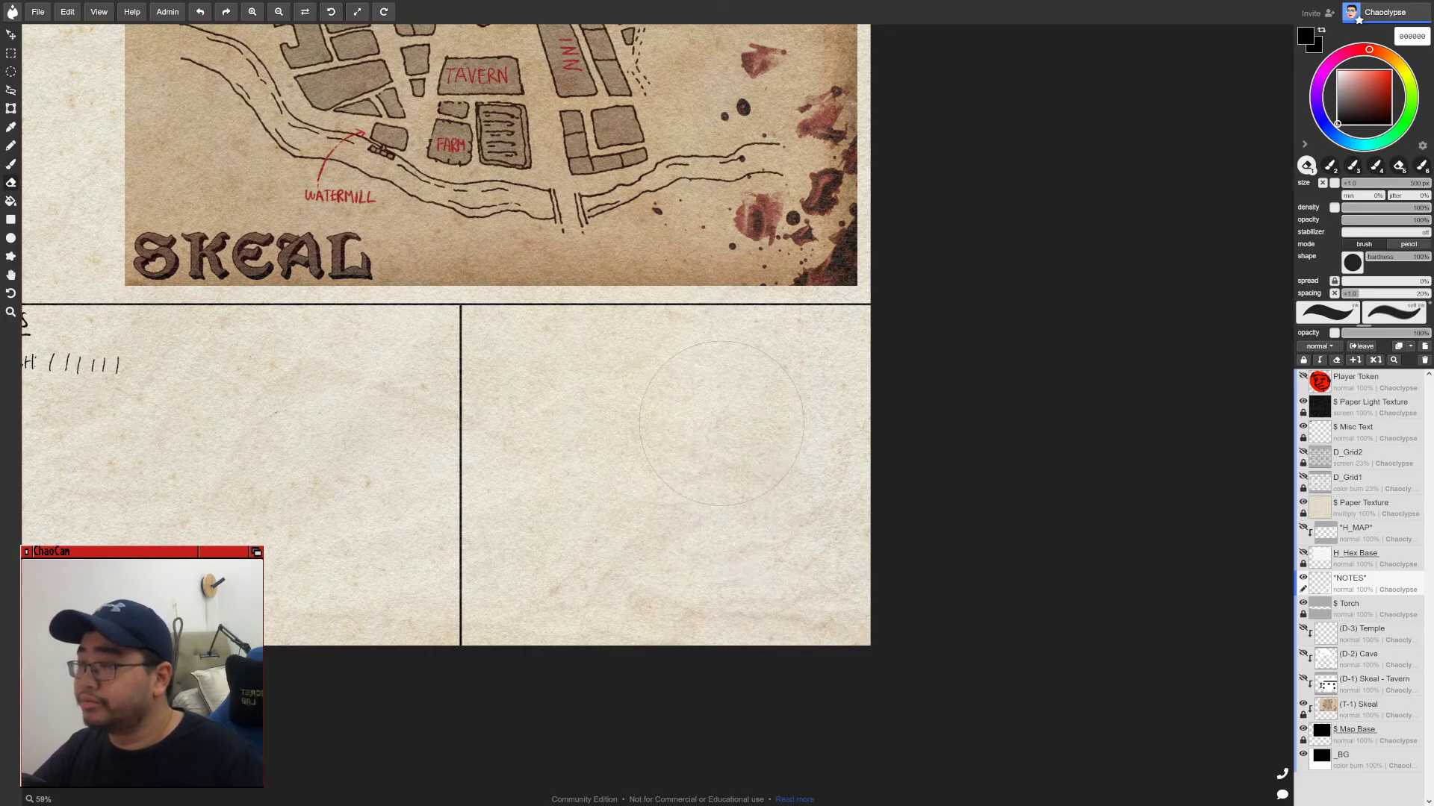
pyautogui.hotkey('ctrl', '-')
pyautogui.hotkey('ctrl', '-')
pyautogui.hotkey('ctrl', '-')
pyautogui.press('space')
pyautogui.moveTo(649, 393); pyautogui.dragTo(853, 589)
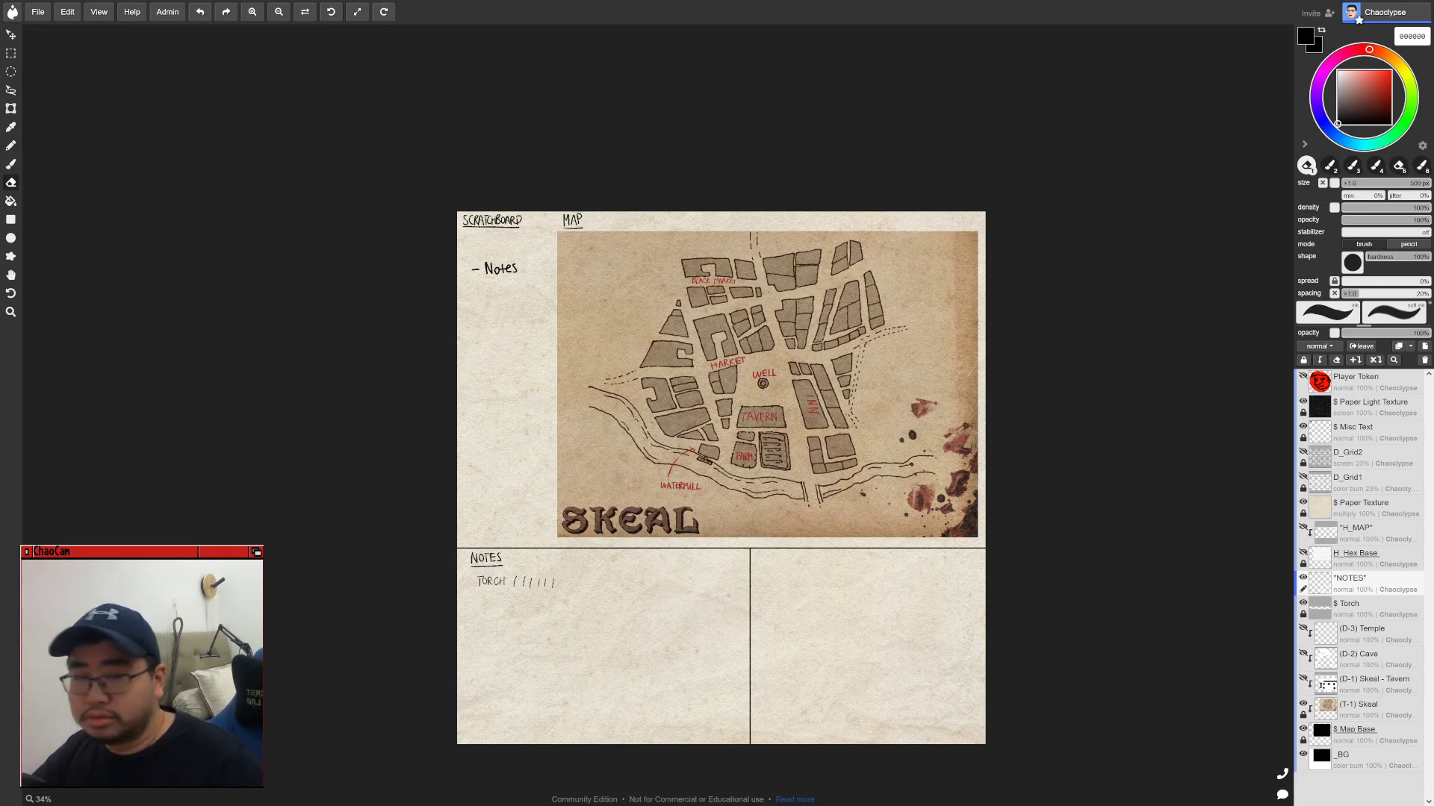
pyautogui.moveTo(583, 267)
pyautogui.mouseDown()
pyautogui.moveTo(492, 313)
pyautogui.moveTo(478, 273)
pyautogui.mouseUp()
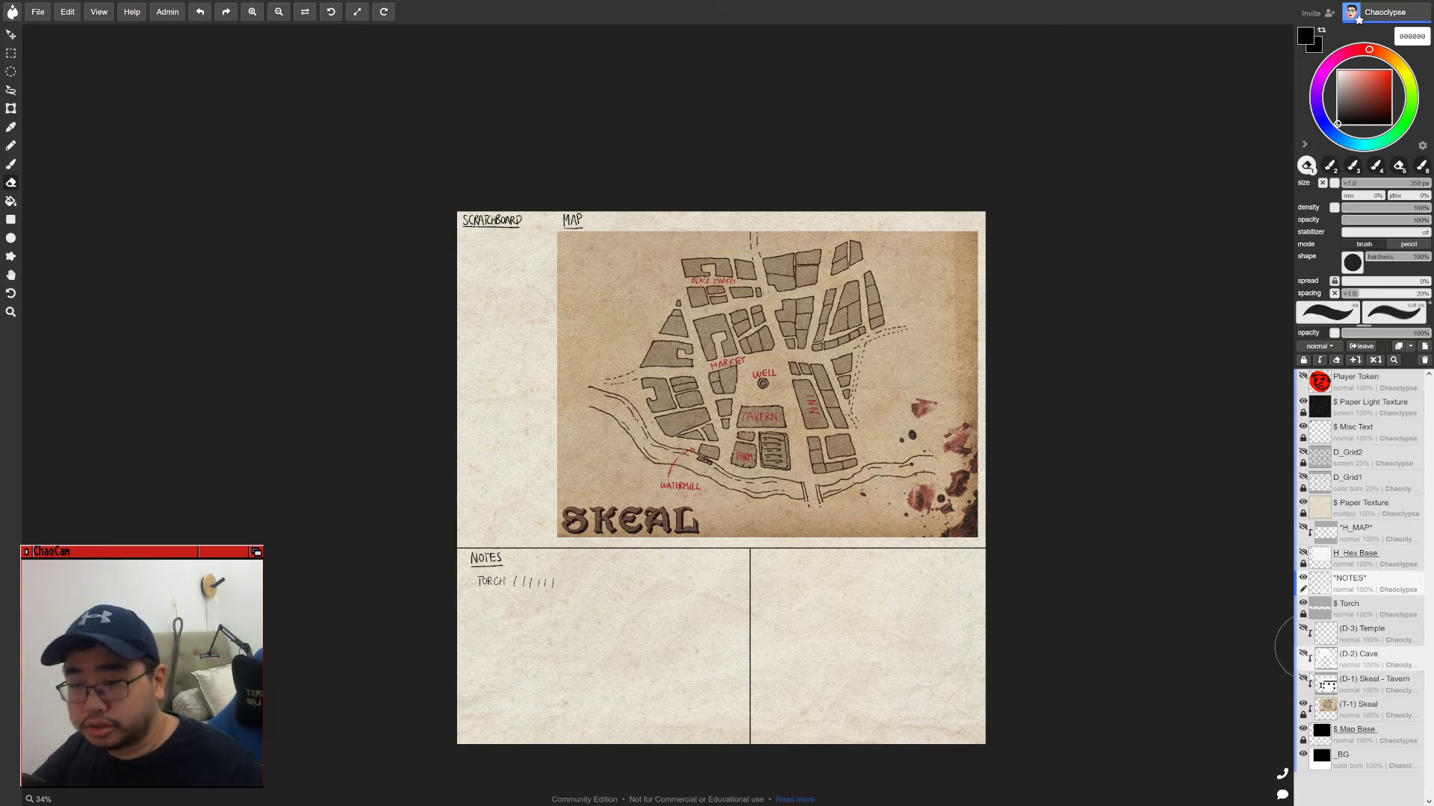
# - Hide the (T-1) Skeal town map and show the "H_MAP" and H_Hex Base layers instead
pyautogui.click(1303, 704)
pyautogui.click(1303, 527)
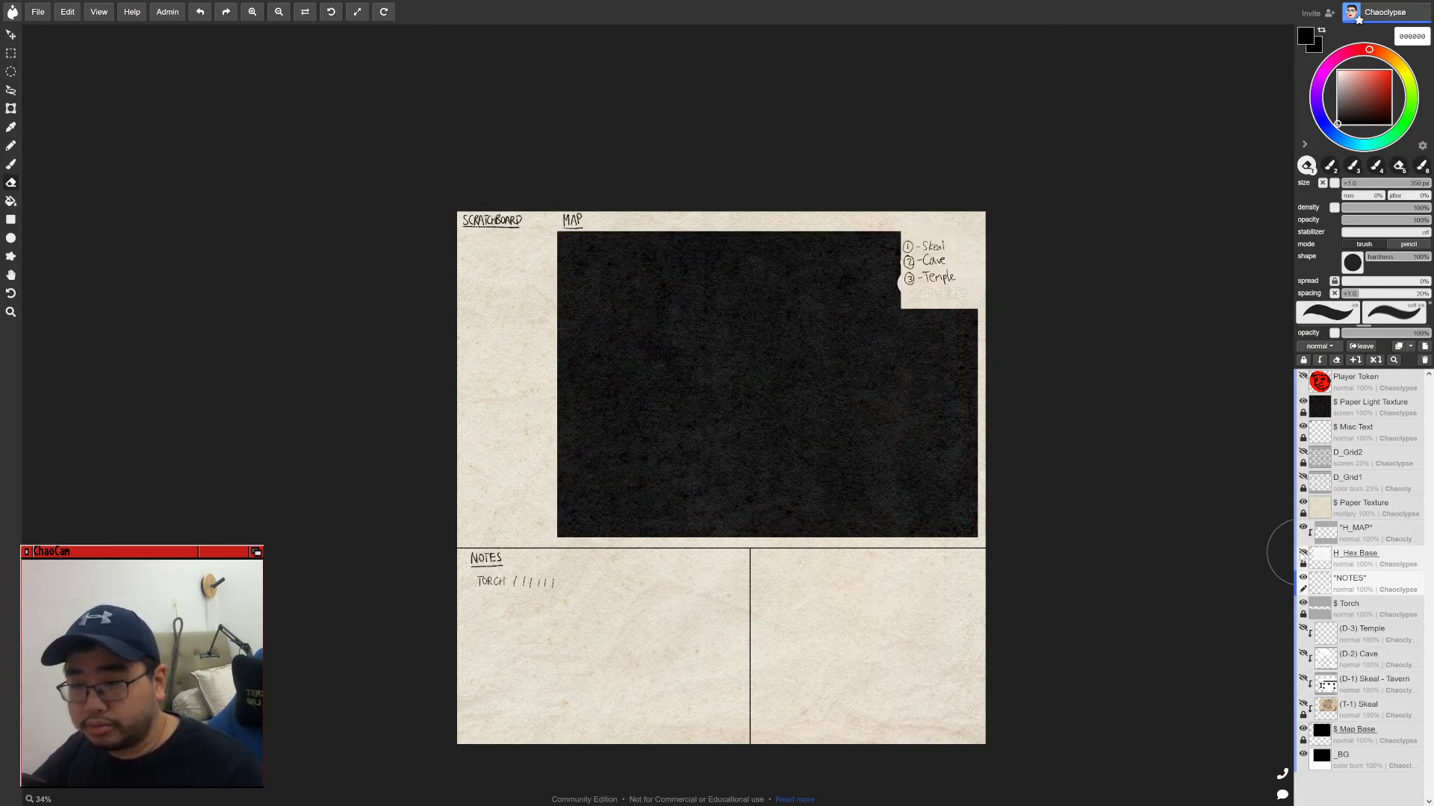
pyautogui.click(1303, 554)
pyautogui.scroll(5, 1034, 490)
pyautogui.moveTo(1034, 490)
pyautogui.mouseDown()
pyautogui.moveTo(941, 510)
pyautogui.moveTo(960, 515)
pyautogui.mouseUp()
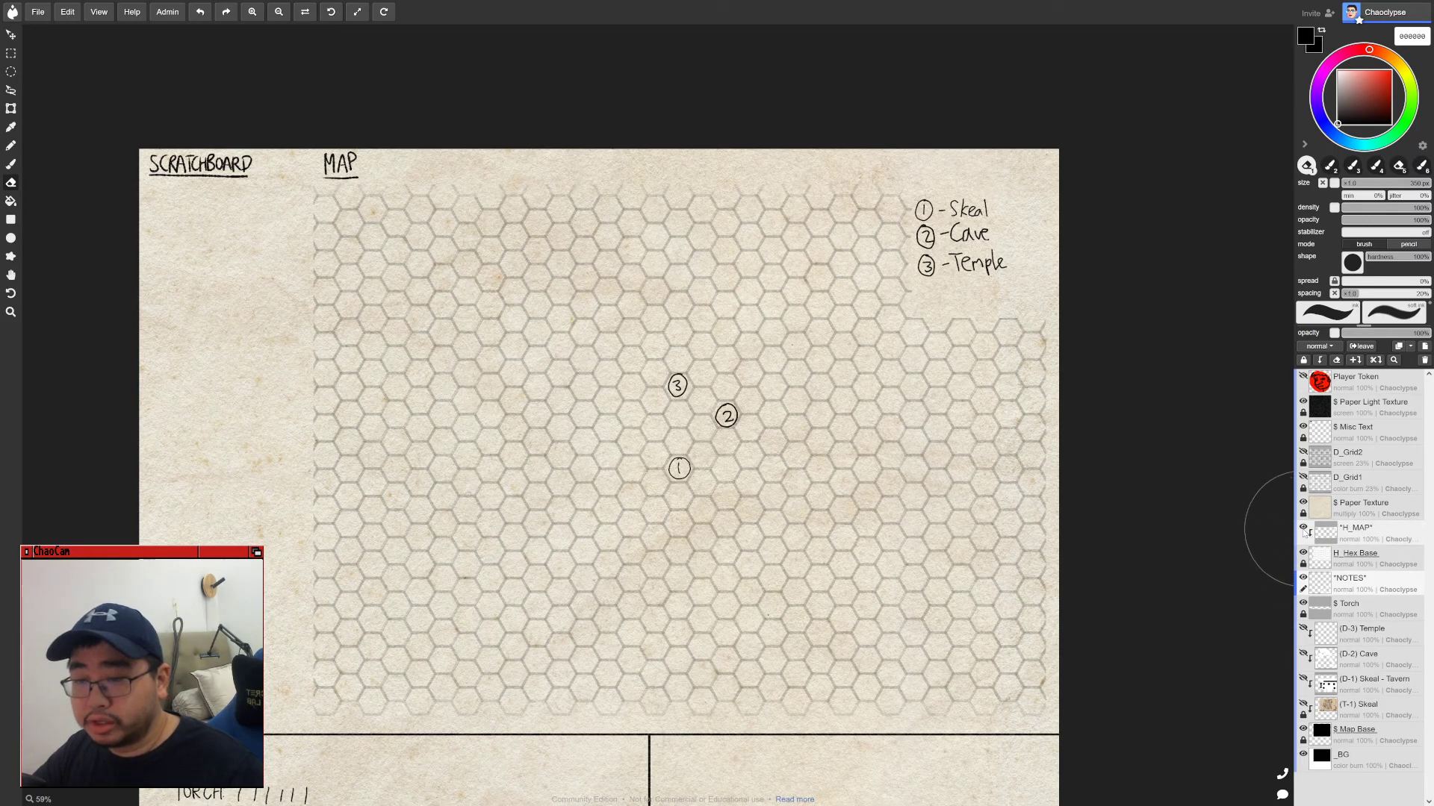
# - Replace the hex map layers with D_Grid2, D_Grid1 and (D-3) Temple, making the Temple layer active
pyautogui.click(1303, 528)
pyautogui.click(1303, 554)
pyautogui.click(1303, 453)
pyautogui.click(1303, 478)
pyautogui.click(1303, 629)
pyautogui.click(1342, 631)
pyautogui.moveTo(925, 555); pyautogui.dragTo(963, 510)
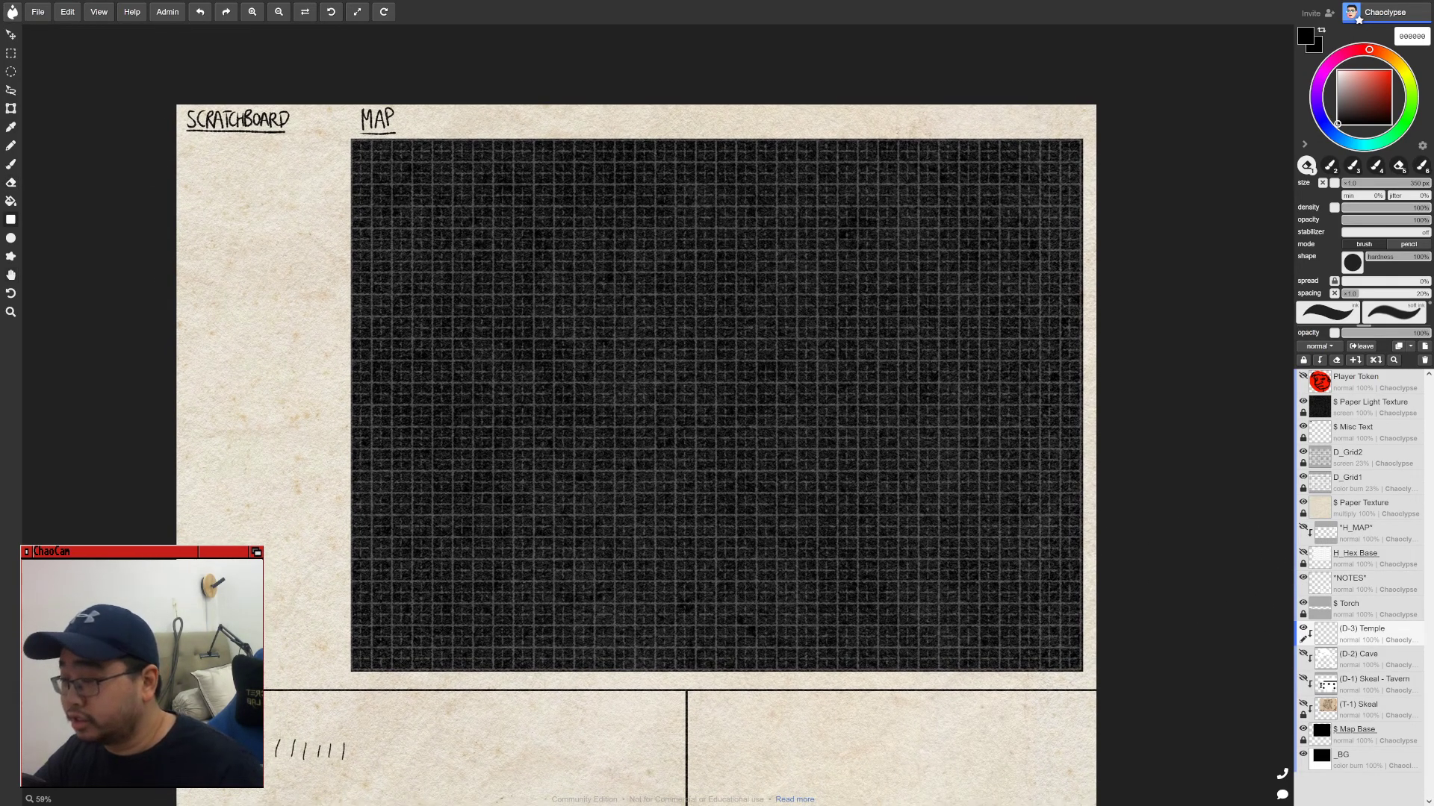
# - Draw white filled rectangles on the Temple layer for an entrance at the map's left edge, a straight corridor and a large room
pyautogui.press('u')
pyautogui.moveTo(1355, 90); pyautogui.dragTo(1332, 67)
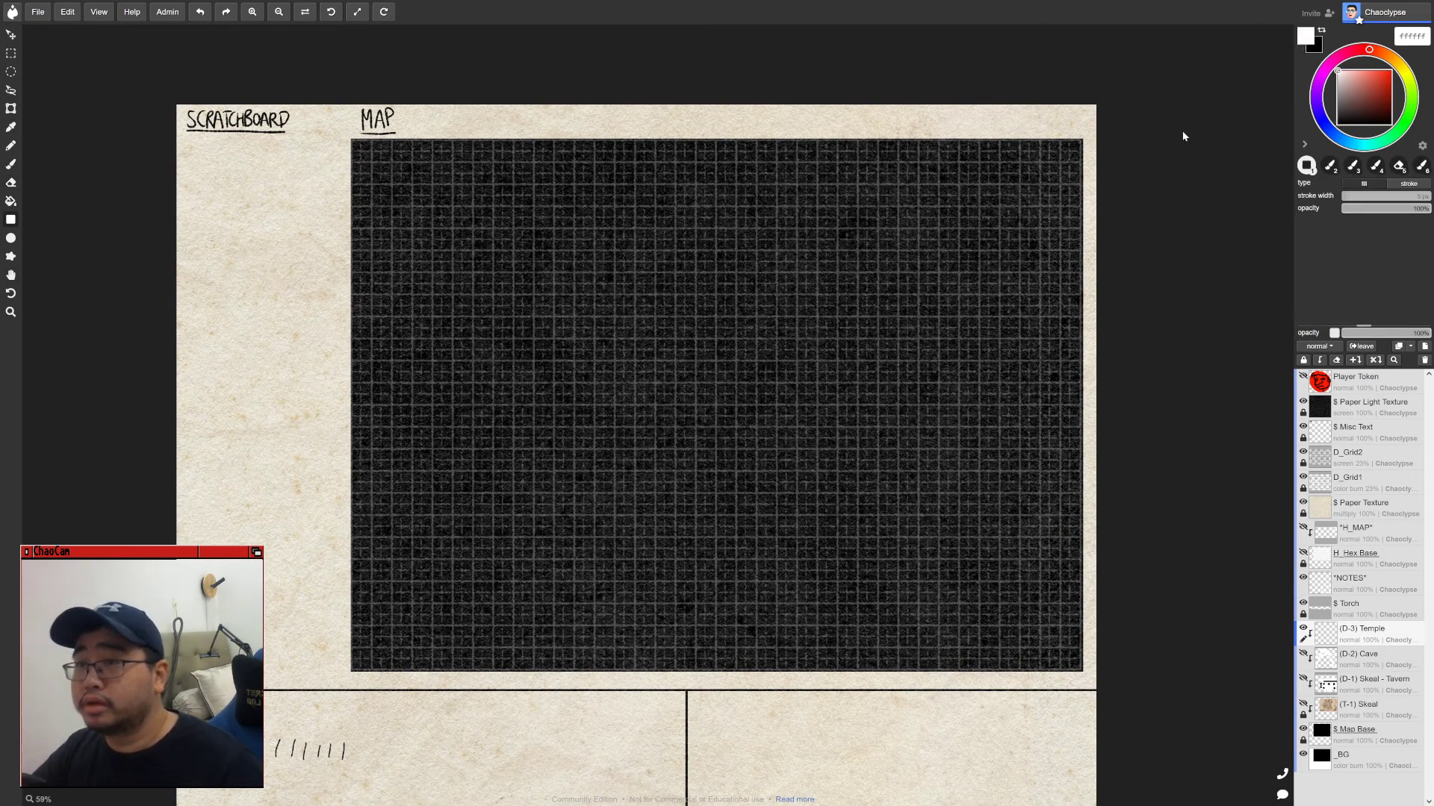
pyautogui.moveTo(340, 335); pyautogui.dragTo(618, 381)
pyautogui.moveTo(340, 295); pyautogui.dragTo(384, 413)
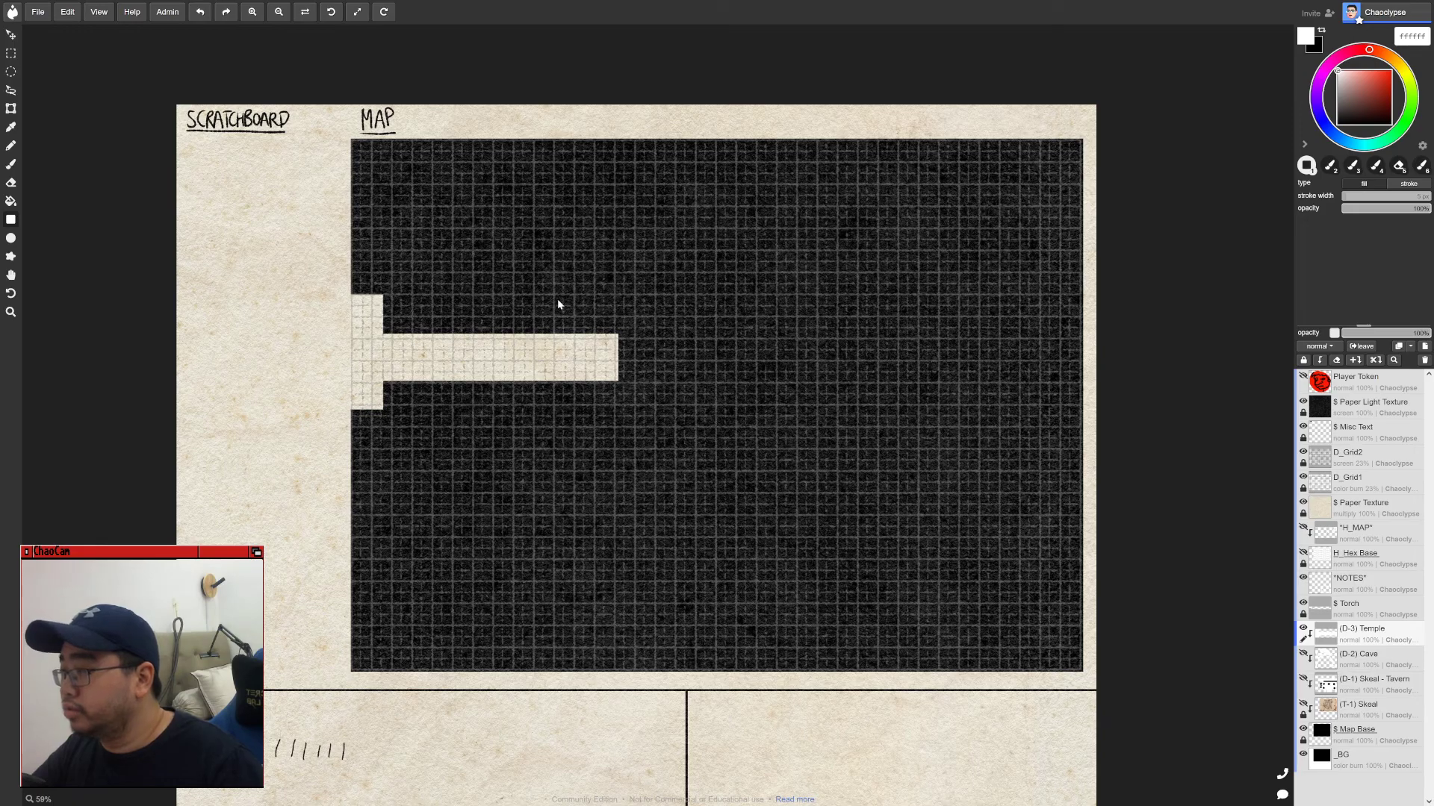
pyautogui.moveTo(546, 292); pyautogui.dragTo(710, 424)
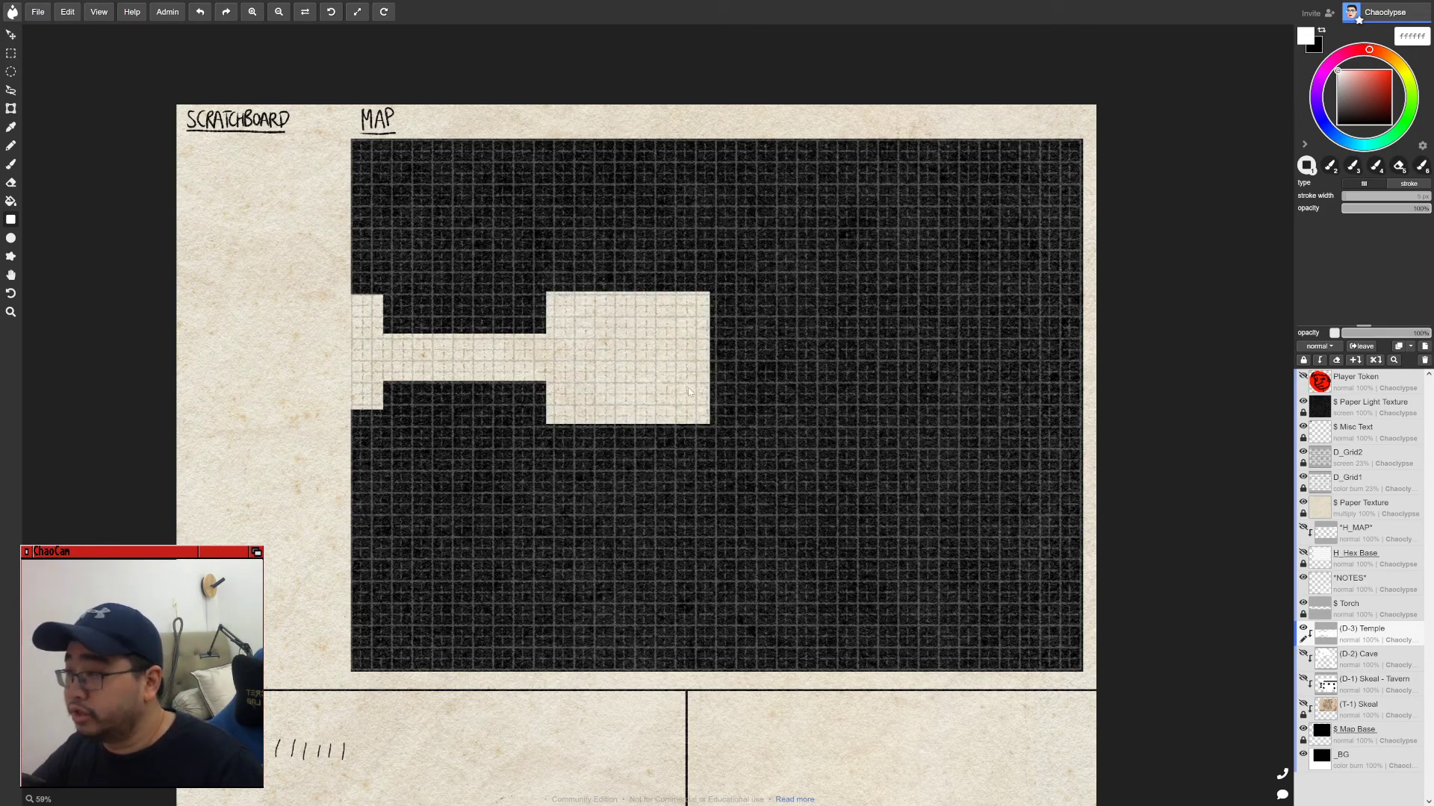
# - Add a smaller white room on a new layer, rotate it diagonally below the large room, and merge it into (D-3) Temple
pyautogui.hotkey('ctrl', 'shift', 'n')
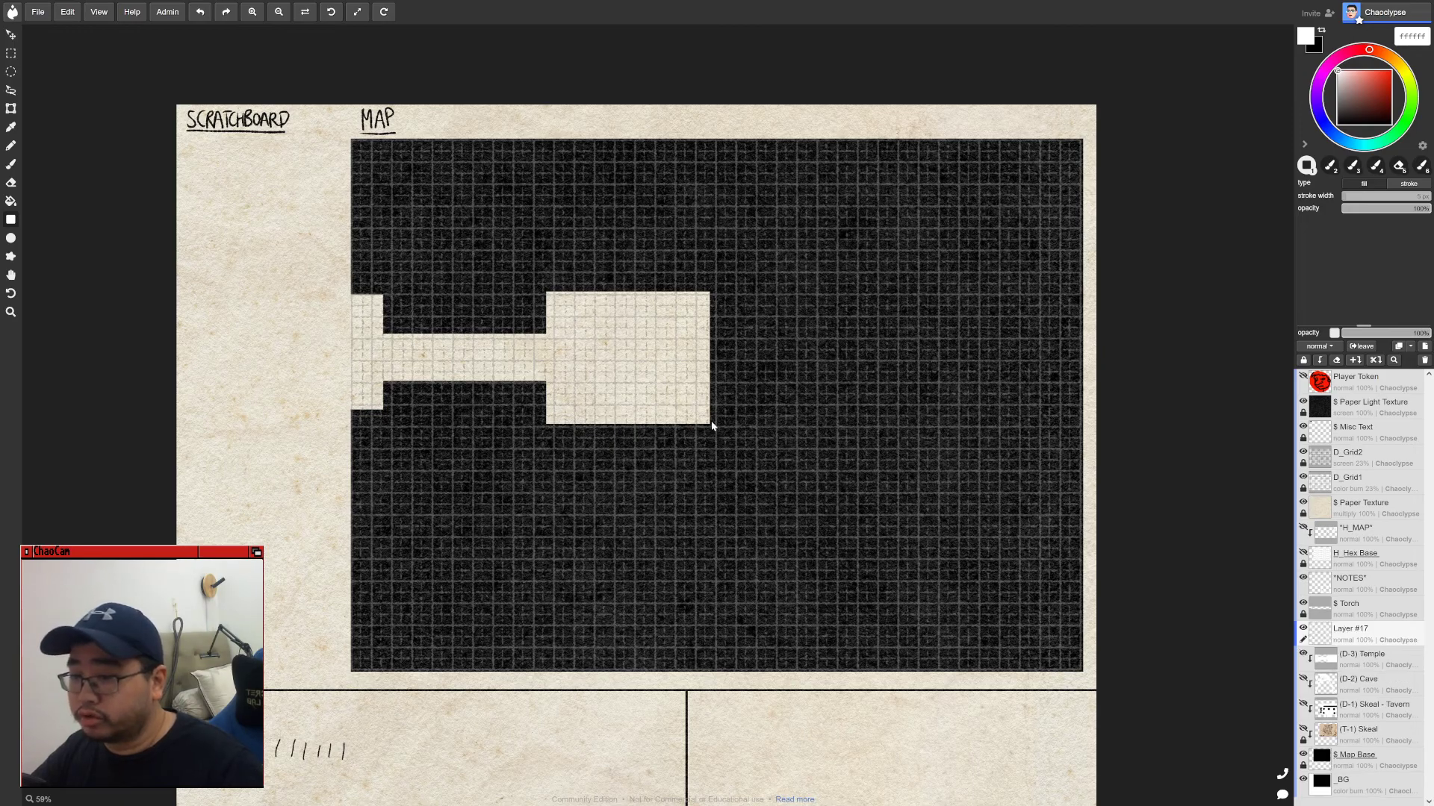
pyautogui.moveTo(749, 396); pyautogui.dragTo(869, 487)
pyautogui.hotkey('ctrl', 't')
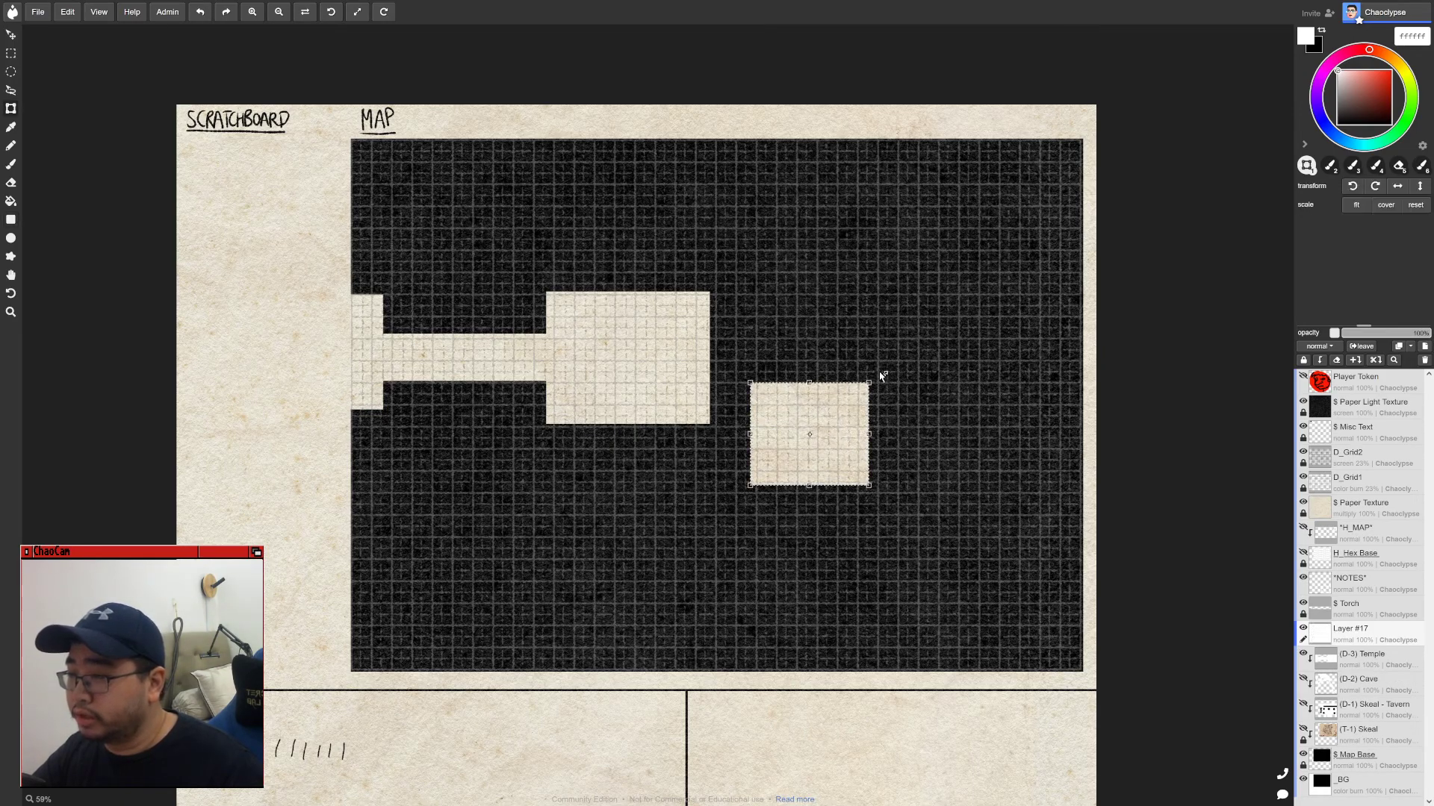
pyautogui.moveTo(880, 378); pyautogui.dragTo(844, 339)
pyautogui.moveTo(835, 427); pyautogui.dragTo(783, 486)
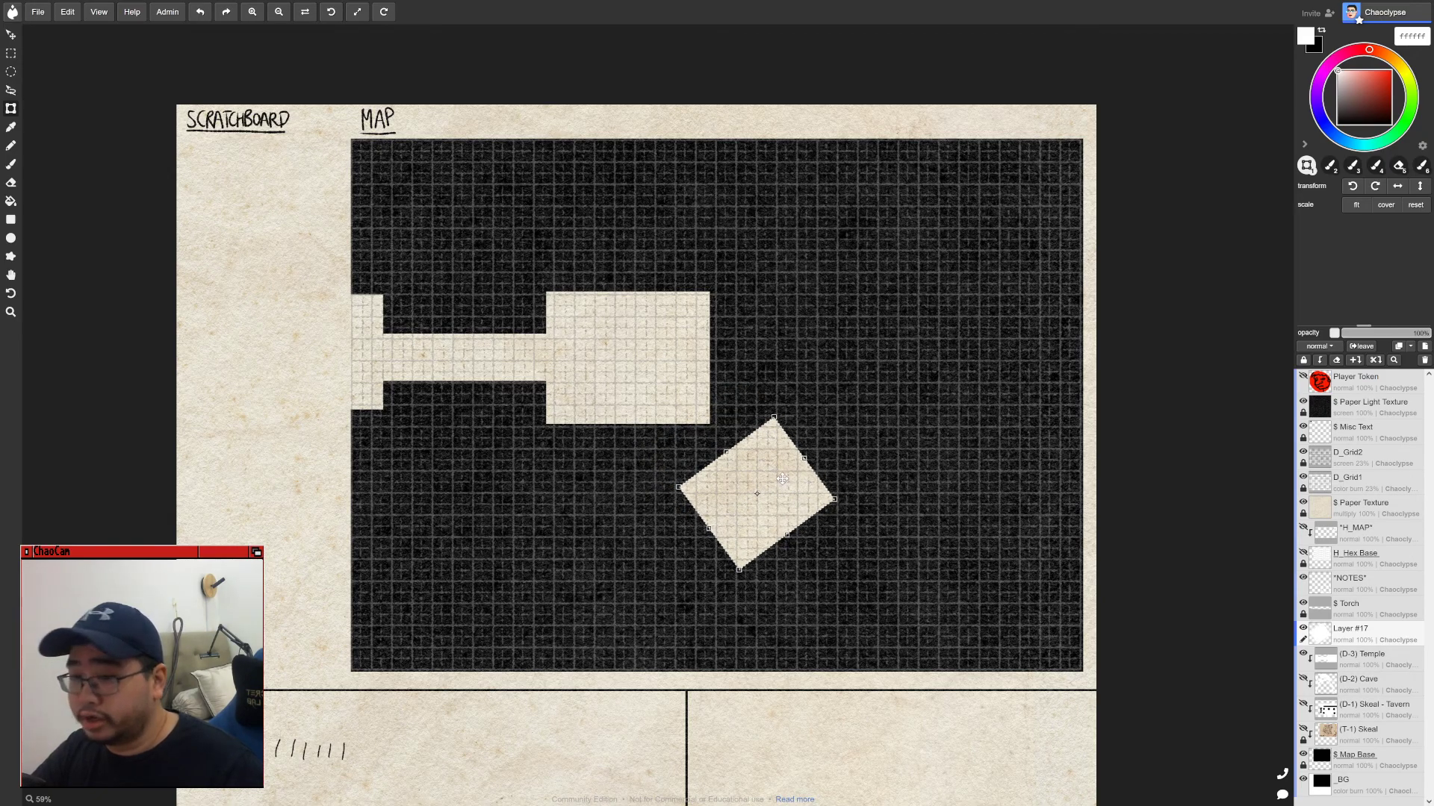
pyautogui.hotkey('ctrl', 'e')
# - Paint a short diagonal white passage with an enlarged brush from the large room's lower-right corner to the tilted room
pyautogui.press('b')
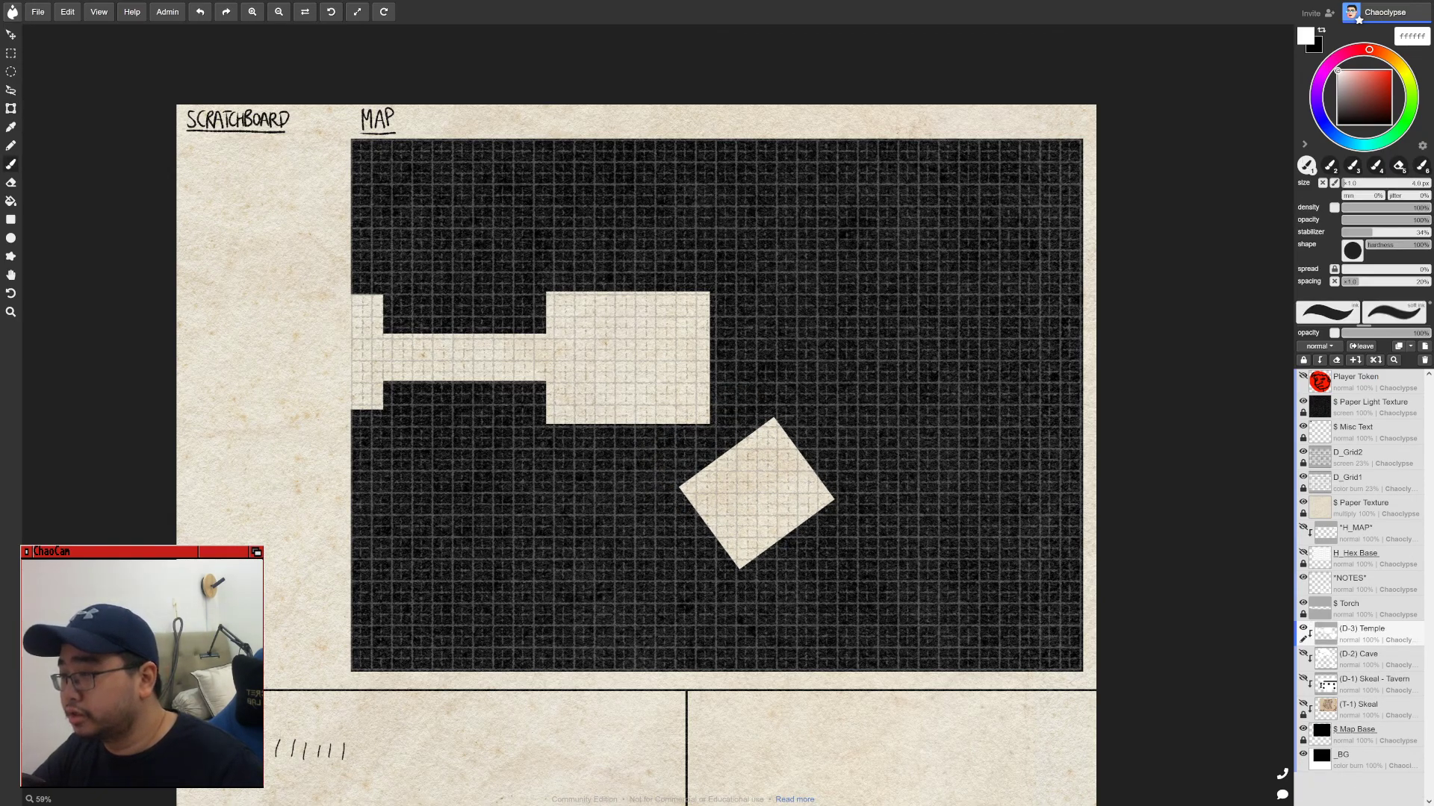
pyautogui.press(']')
pyautogui.press(']')
pyautogui.press(']')
pyautogui.press(']')
pyautogui.press(']')
pyautogui.press(']')
pyautogui.press(']')
pyautogui.press(']')
pyautogui.press(']')
pyautogui.press(']')
pyautogui.press(']')
pyautogui.moveTo(697, 413); pyautogui.dragTo(744, 462)
pyautogui.scroll(-3, 668, 486)
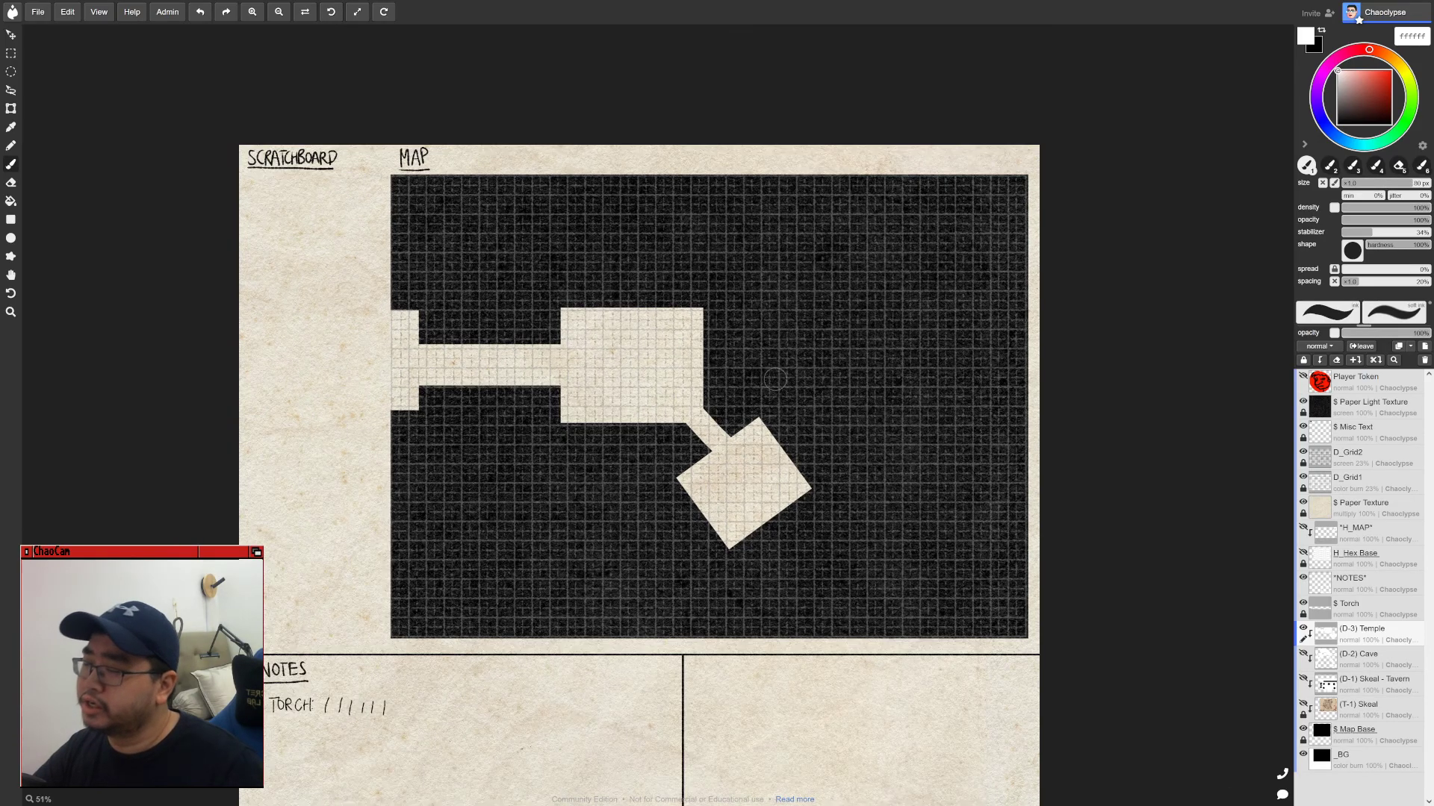
# - Draw a black filled circle in the middle of the large temple room
pyautogui.scroll(4, 654, 415)
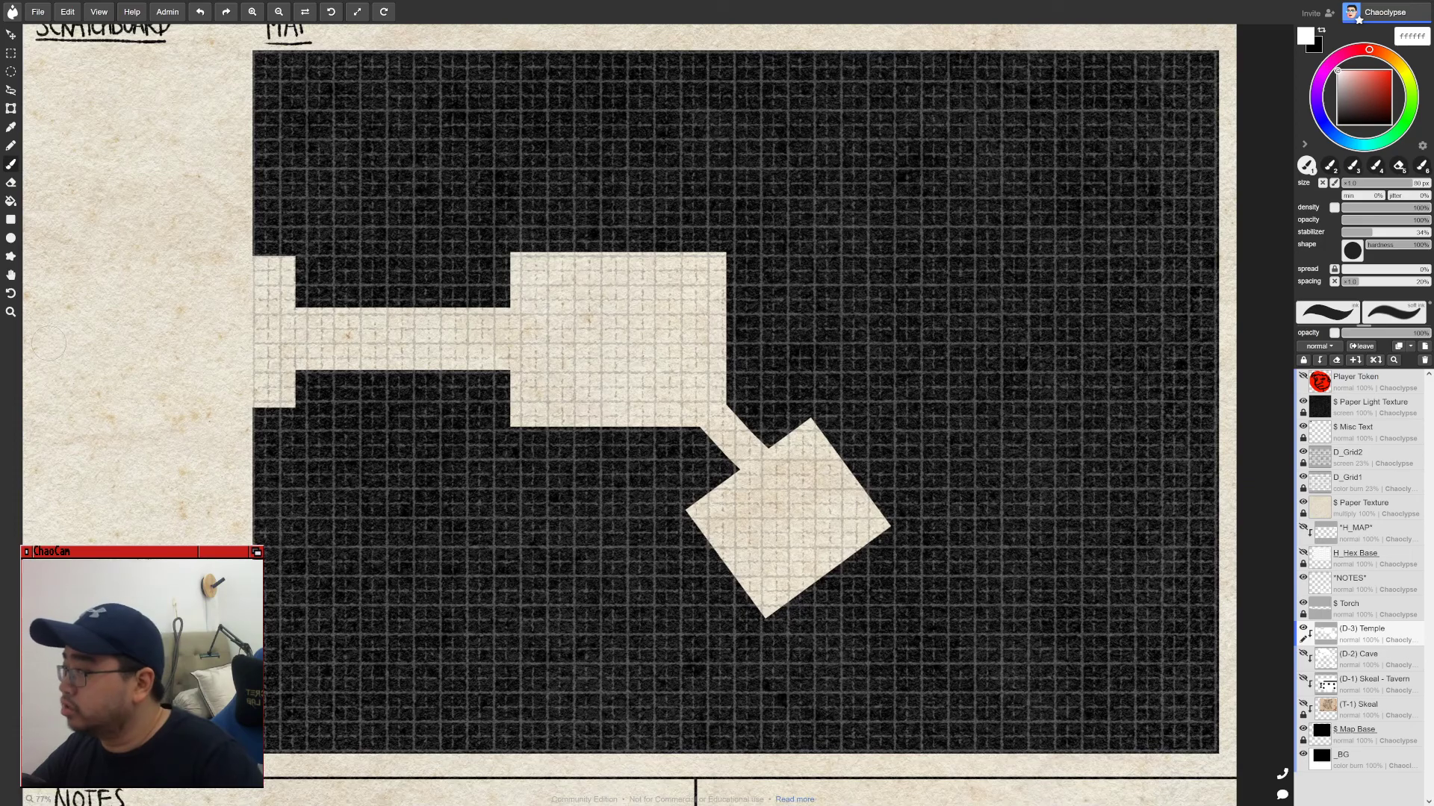
pyautogui.click(11, 238)
pyautogui.press('x')
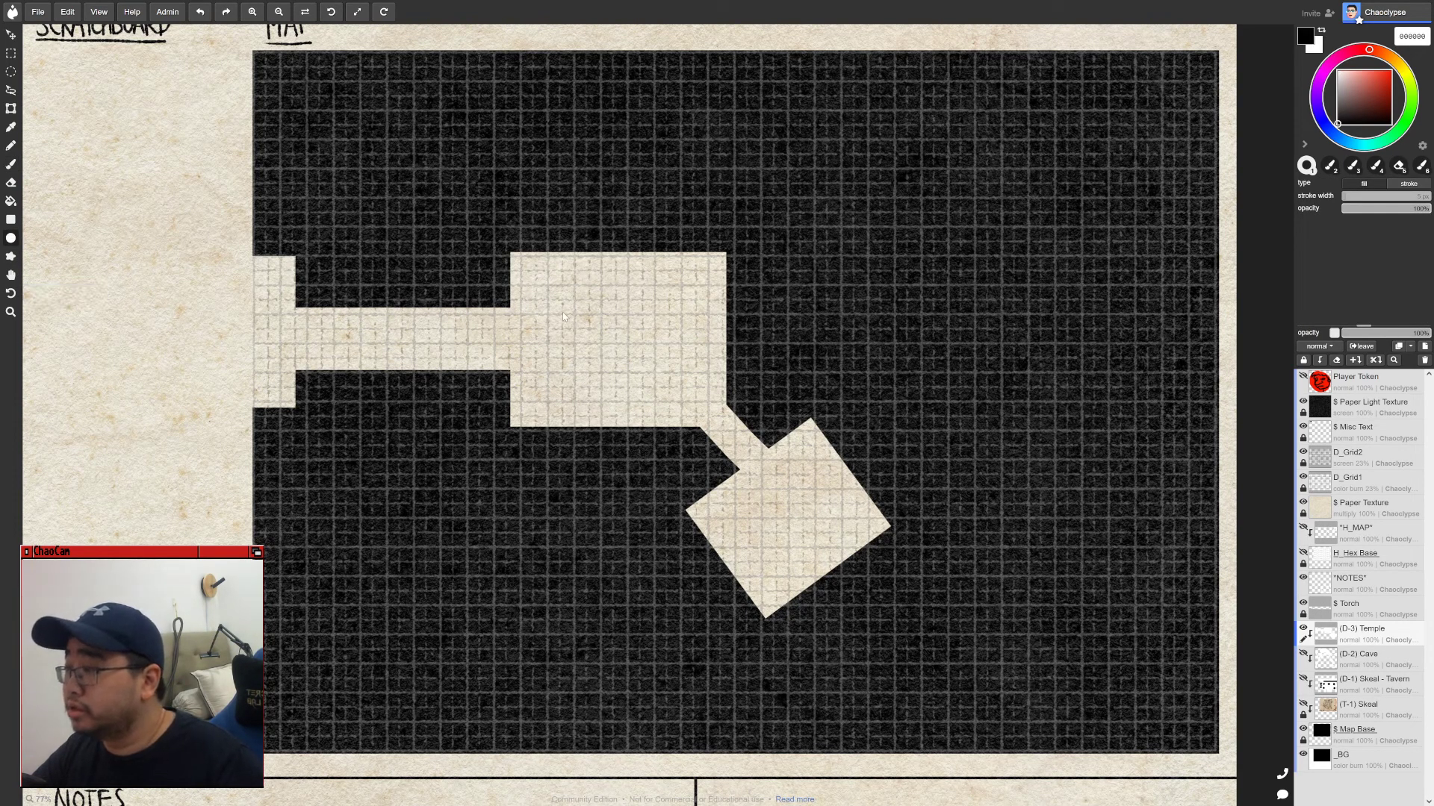
pyautogui.moveTo(584, 298); pyautogui.dragTo(659, 378)
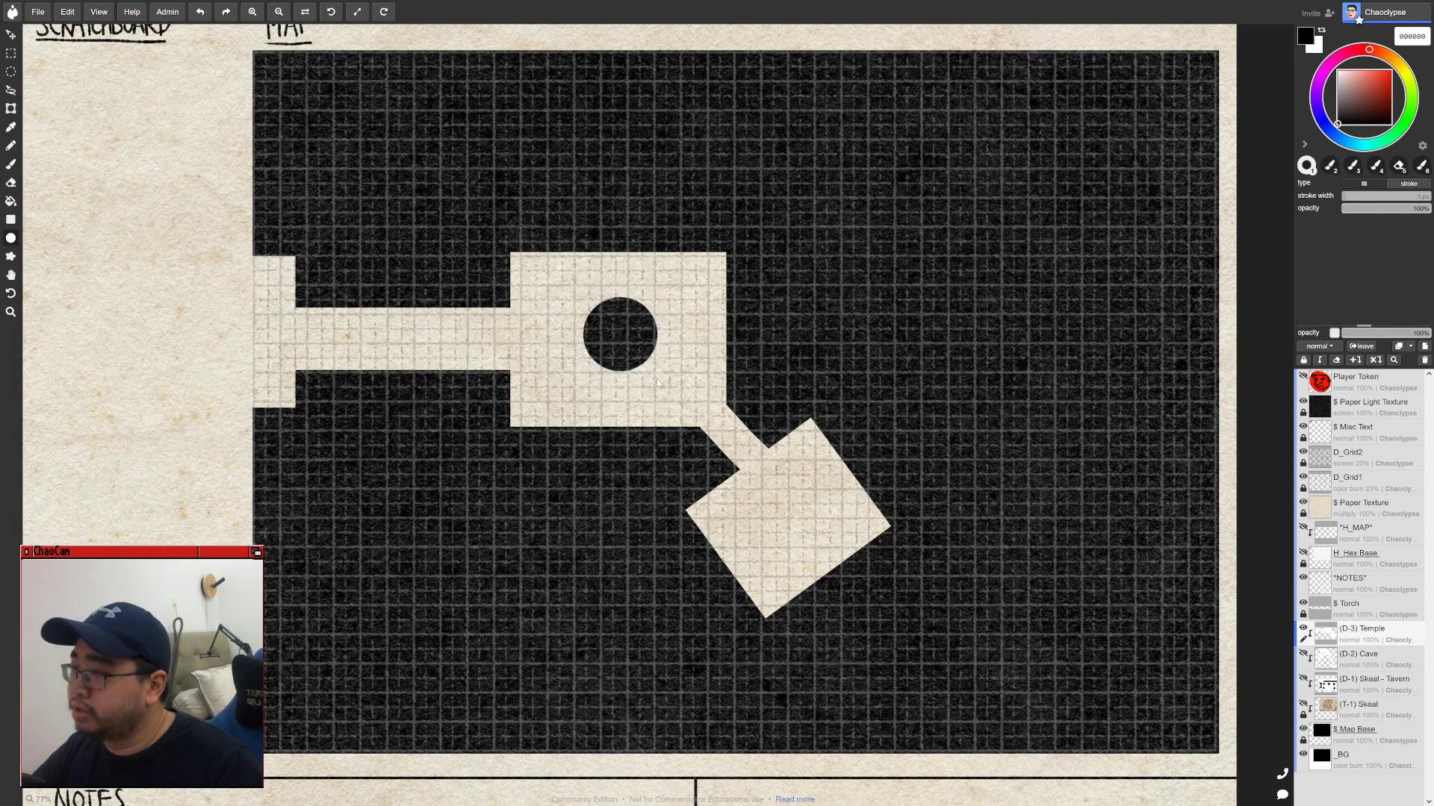
# - Paint an irregular white cavern off the tilted room's right side, with a narrow winding tunnel leading to the map's right edge
pyautogui.moveTo(794, 380); pyautogui.dragTo(759, 406)
pyautogui.press('b')
pyautogui.moveTo(806, 543); pyautogui.dragTo(759, 478)
pyautogui.press('x')
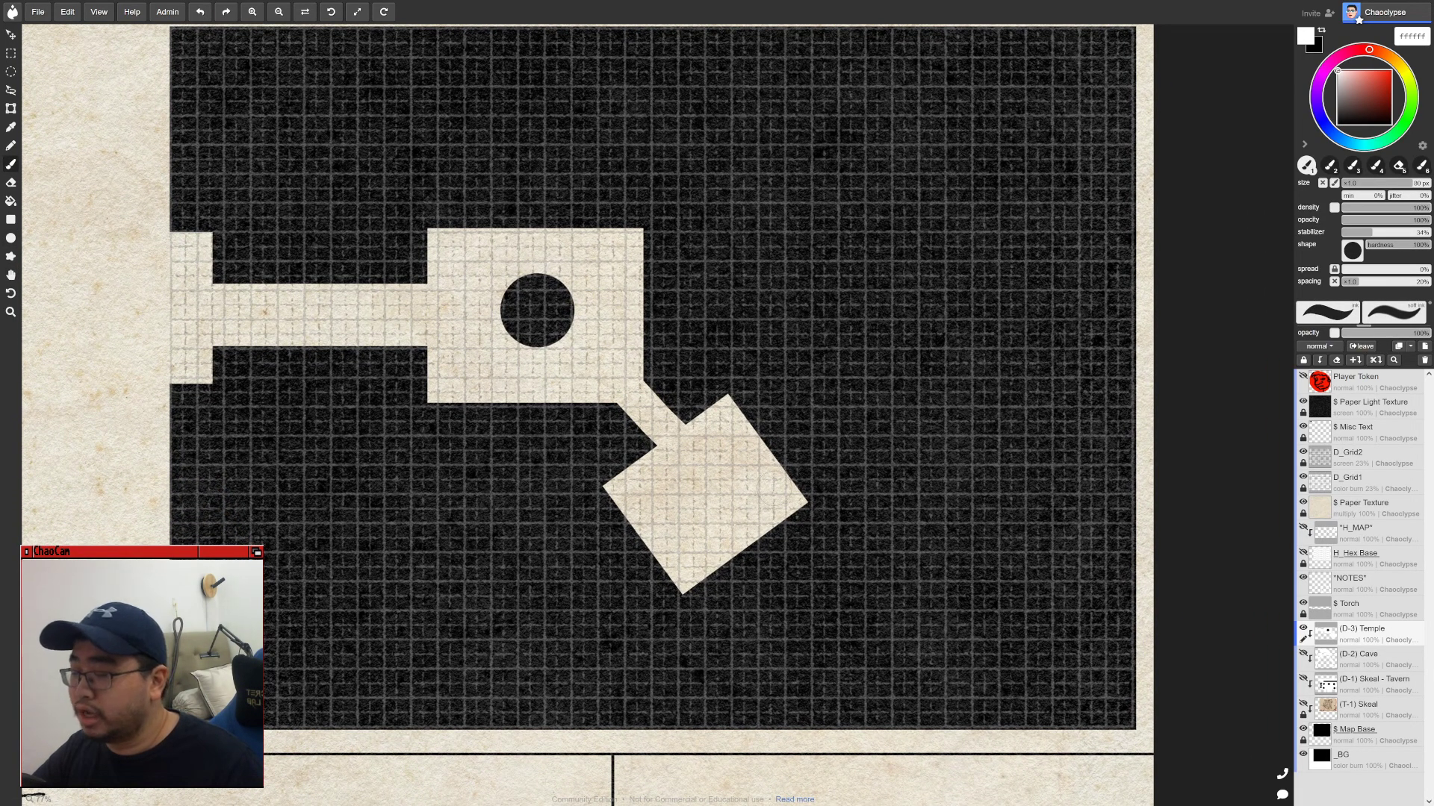
pyautogui.press('[')
pyautogui.press('[')
pyautogui.moveTo(773, 469)
pyautogui.mouseDown()
pyautogui.moveTo(807, 452)
pyautogui.moveTo(950, 466)
pyautogui.moveTo(807, 489)
pyautogui.moveTo(853, 458)
pyautogui.moveTo(785, 529)
pyautogui.moveTo(785, 511)
pyautogui.moveTo(868, 480)
pyautogui.mouseUp()
pyautogui.press(']')
pyautogui.press('[')
pyautogui.press('[')
pyautogui.press('[')
pyautogui.moveTo(975, 470)
pyautogui.mouseDown()
pyautogui.moveTo(1045, 407)
pyautogui.moveTo(1104, 389)
pyautogui.moveTo(1138, 396)
pyautogui.mouseUp()
pyautogui.hotkey('ctrl', '-')
pyautogui.hotkey('ctrl', '-')
pyautogui.hotkey('ctrl', '-')
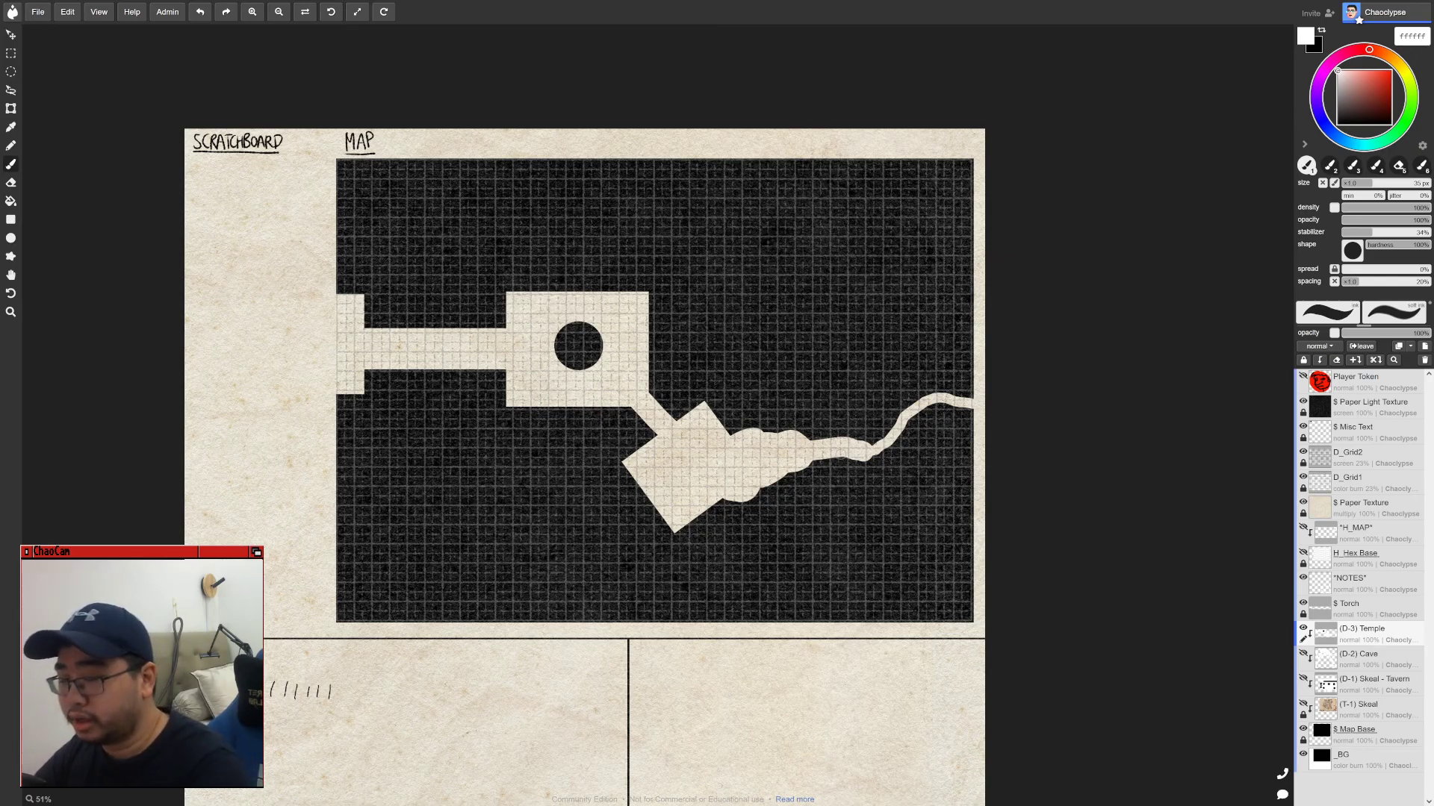
# - Hide (D-3) Temple, show (D-2) Cave, and clear the whole Cave layer's drawing
pyautogui.click(1303, 628)
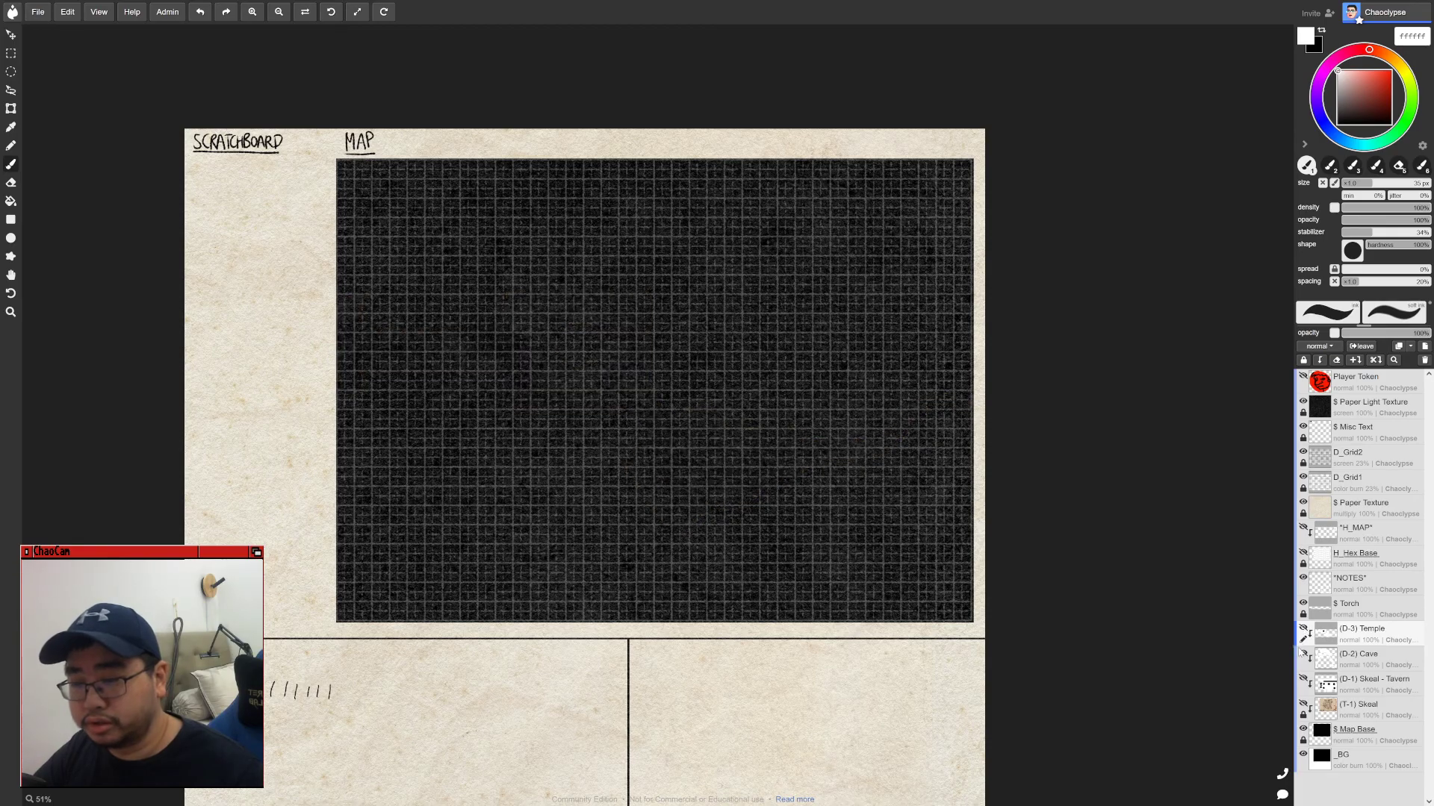
pyautogui.click(1303, 654)
pyautogui.hotkey('ctrl', 'a')
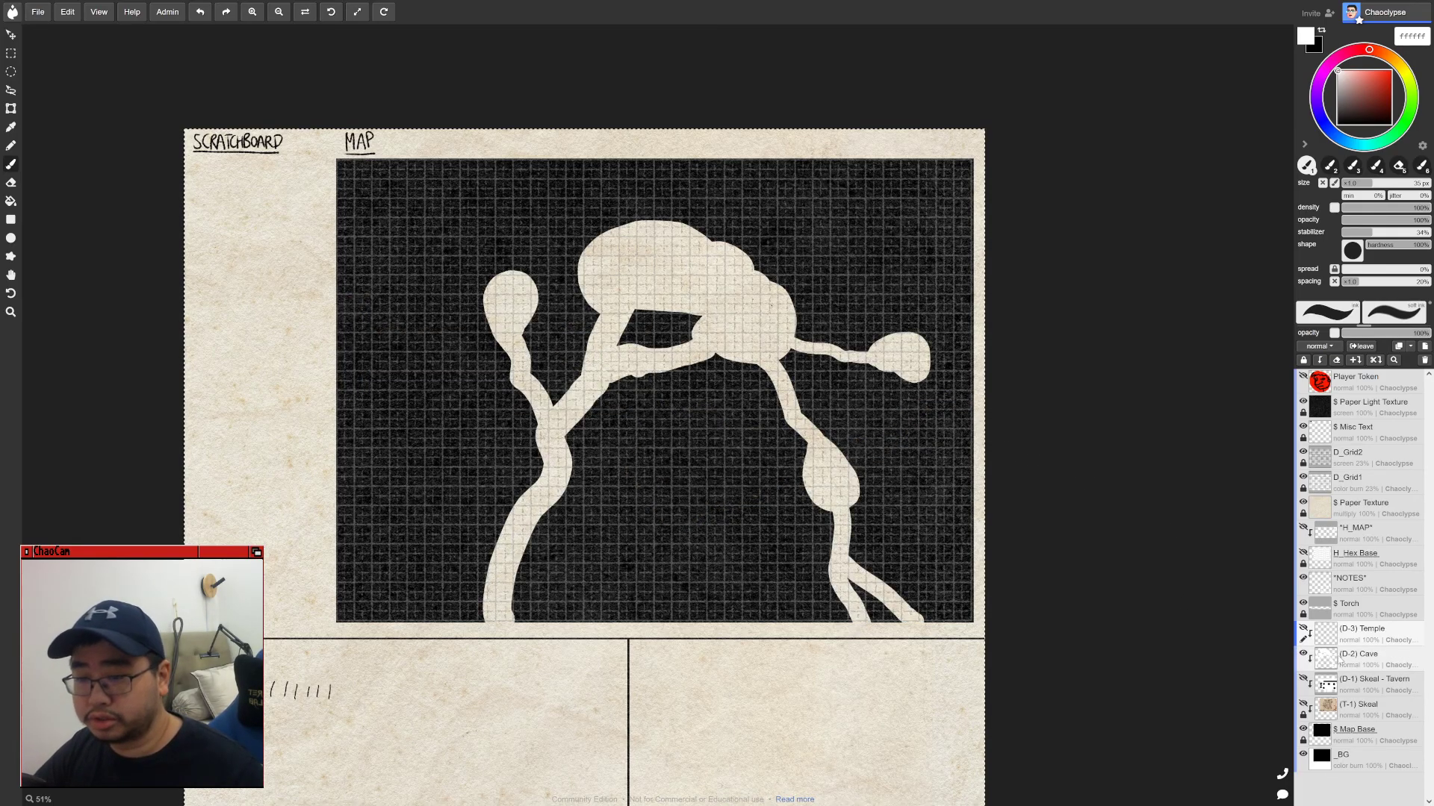
pyautogui.click(1359, 657)
pyautogui.press('Delete')
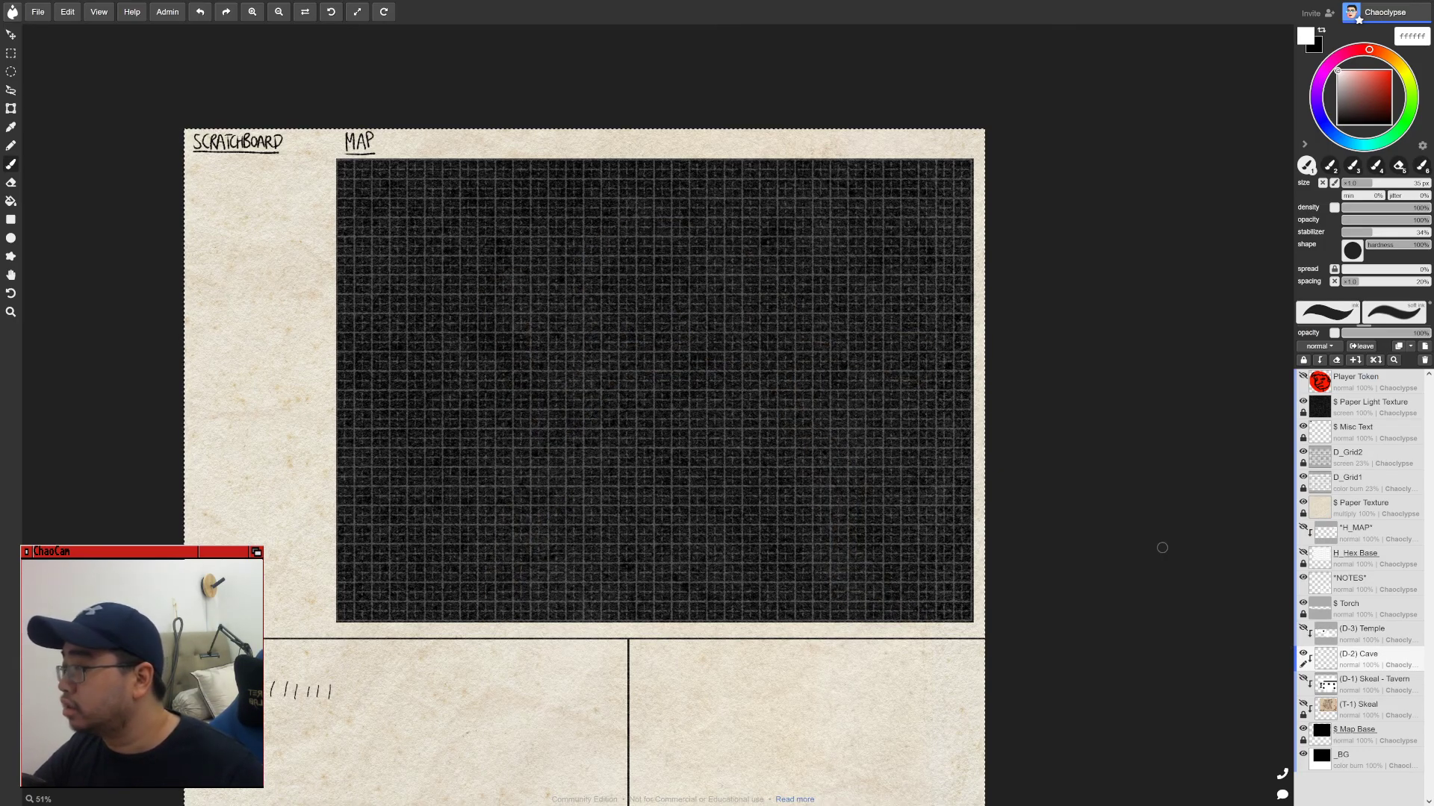
pyautogui.hotkey('ctrl', 'z')
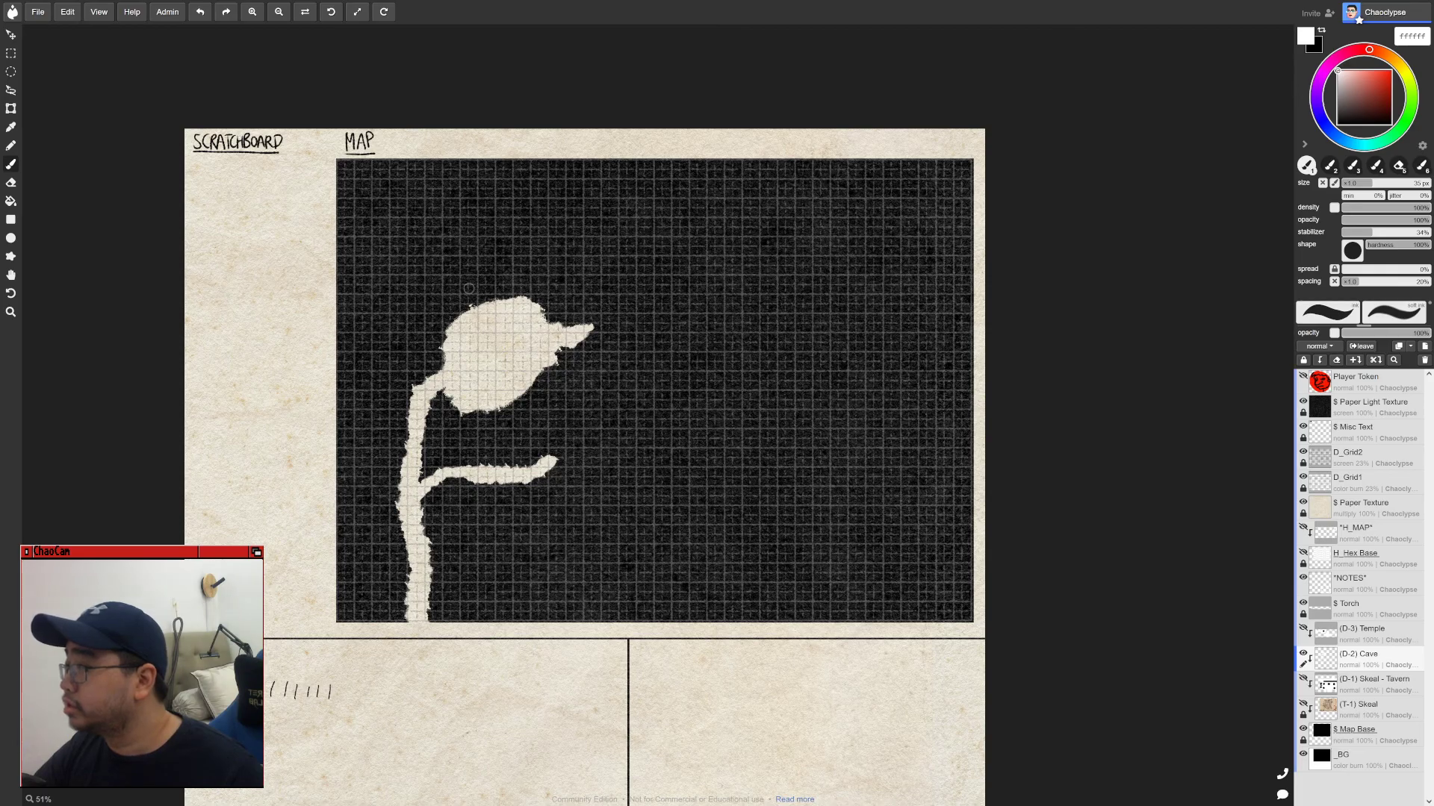
# - Extend the two rough-edged cave tunnels to the right in white, ending each in a rounded chamber
pyautogui.moveTo(549, 467); pyautogui.dragTo(792, 414)
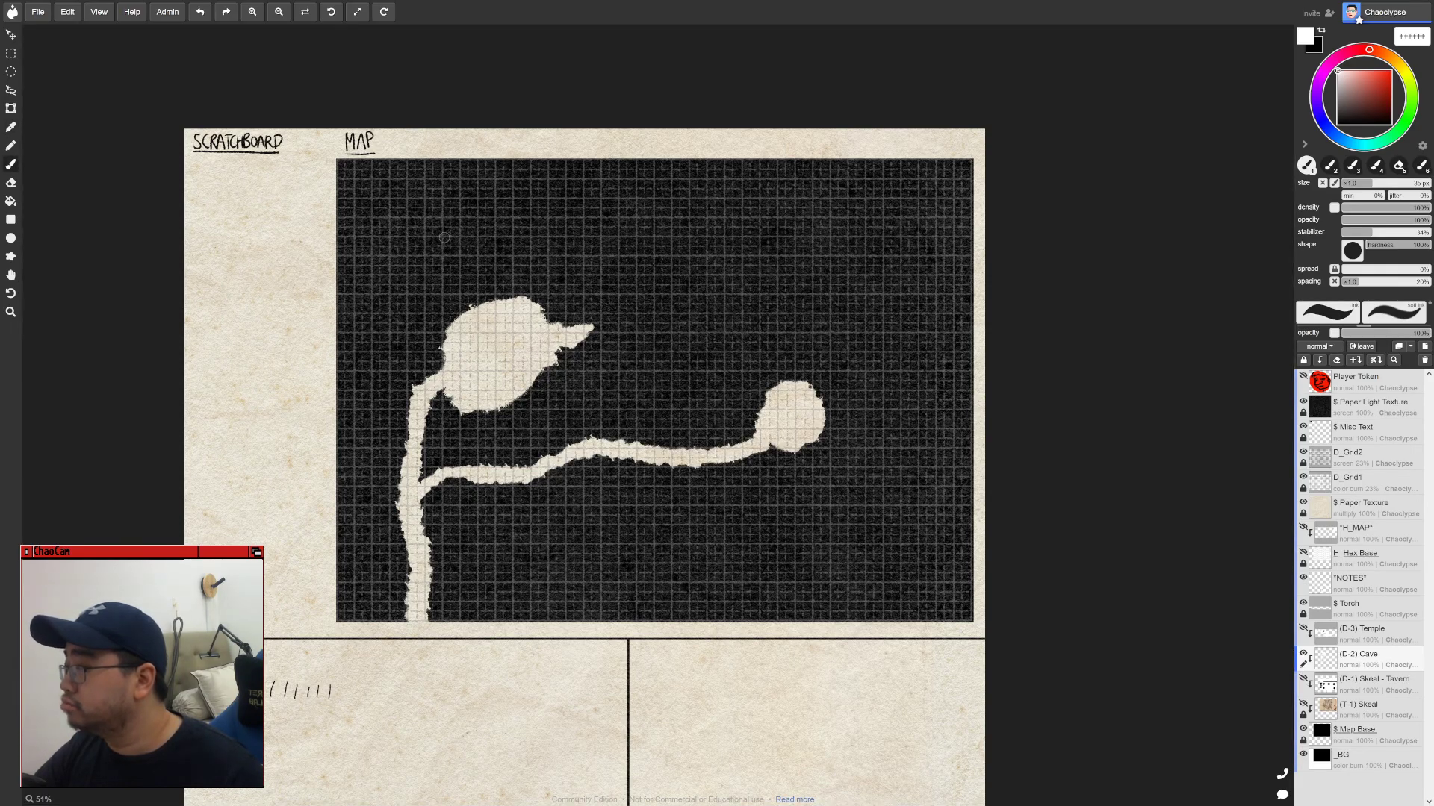
pyautogui.hotkey('ctrl', 'z')
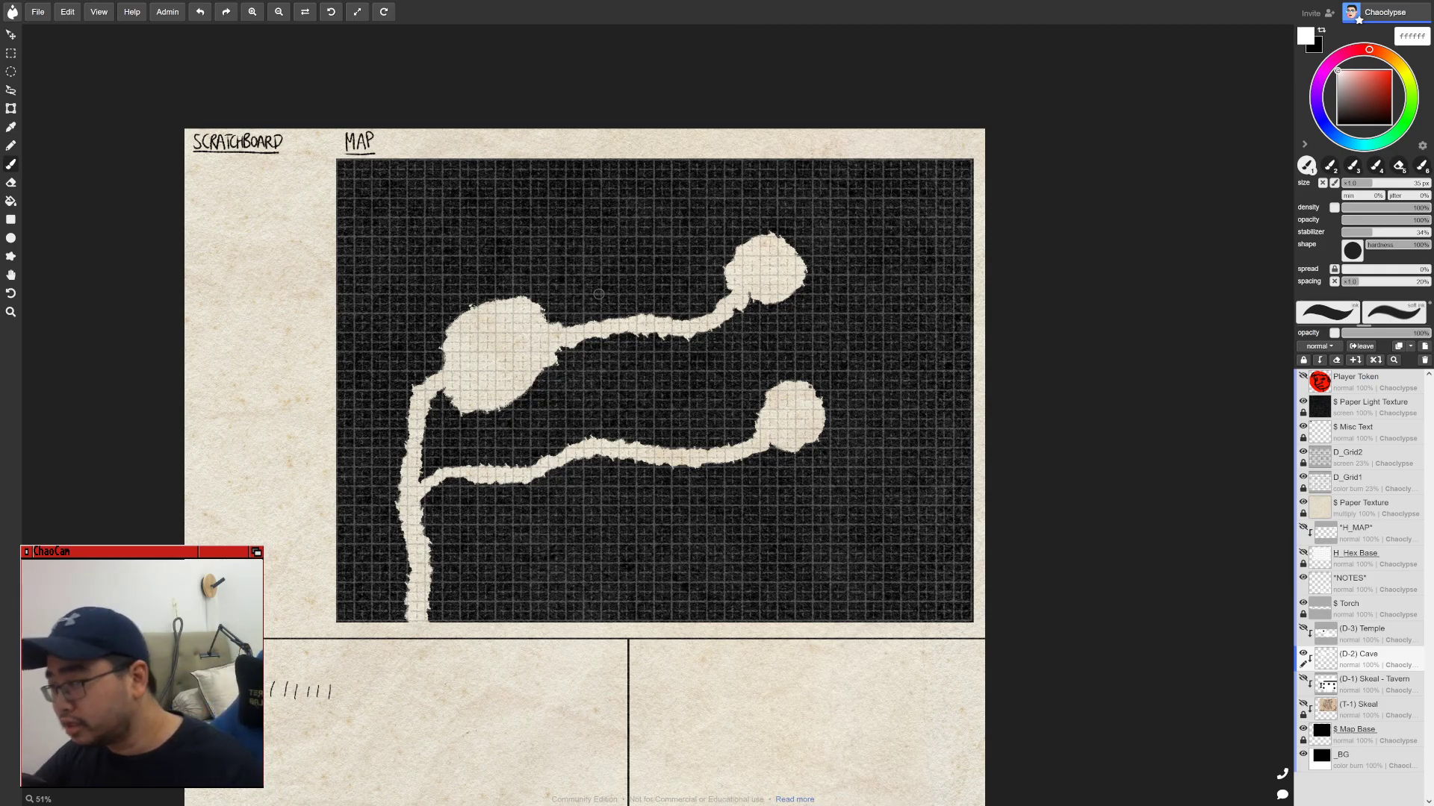
pyautogui.press('space')
pyautogui.moveTo(748, 479); pyautogui.dragTo(770, 437)
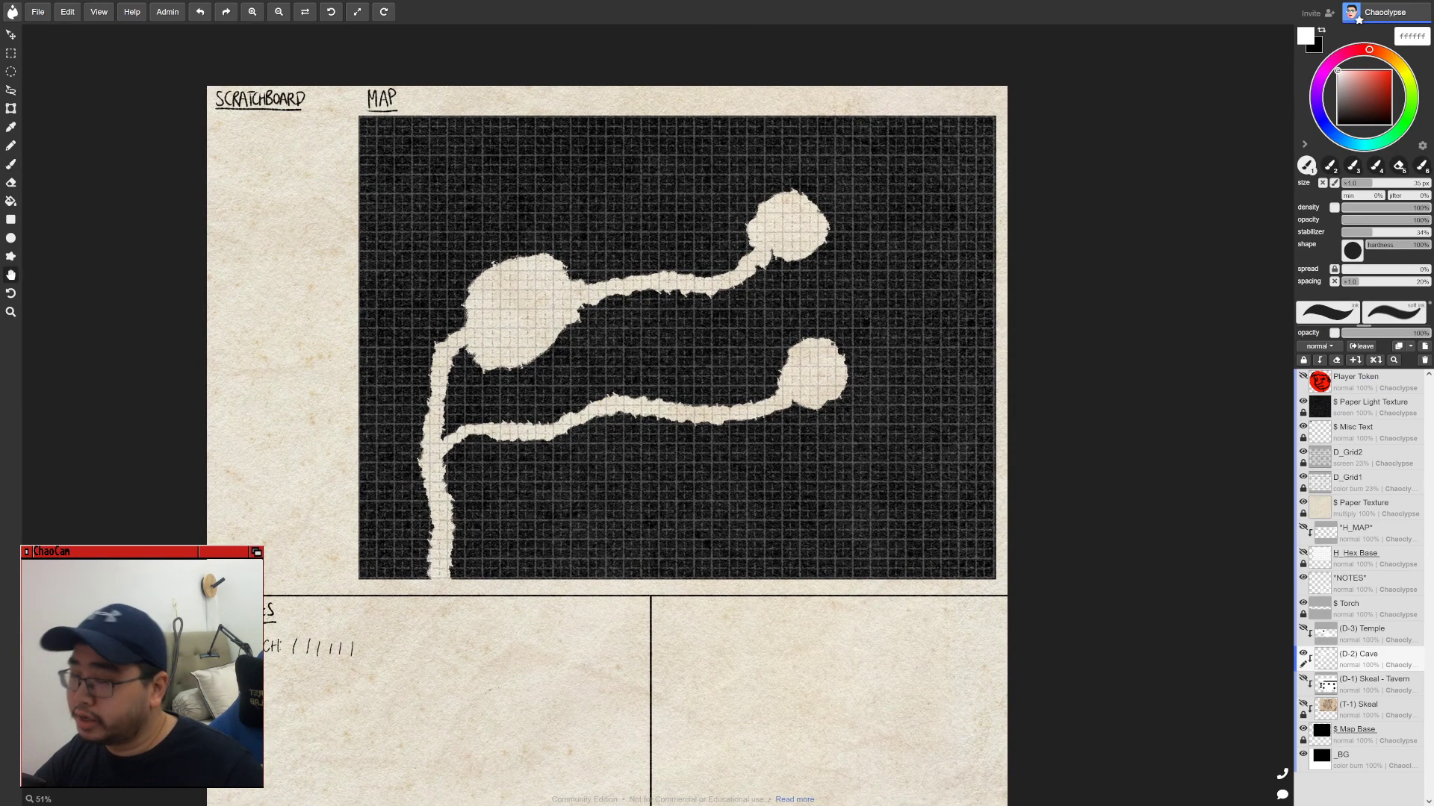
# - Paint over the chamber at the end of the upper cave tunnel in black with an enlarged brush, leaving the tunnel's end
pyautogui.scroll(-2, 788, 458)
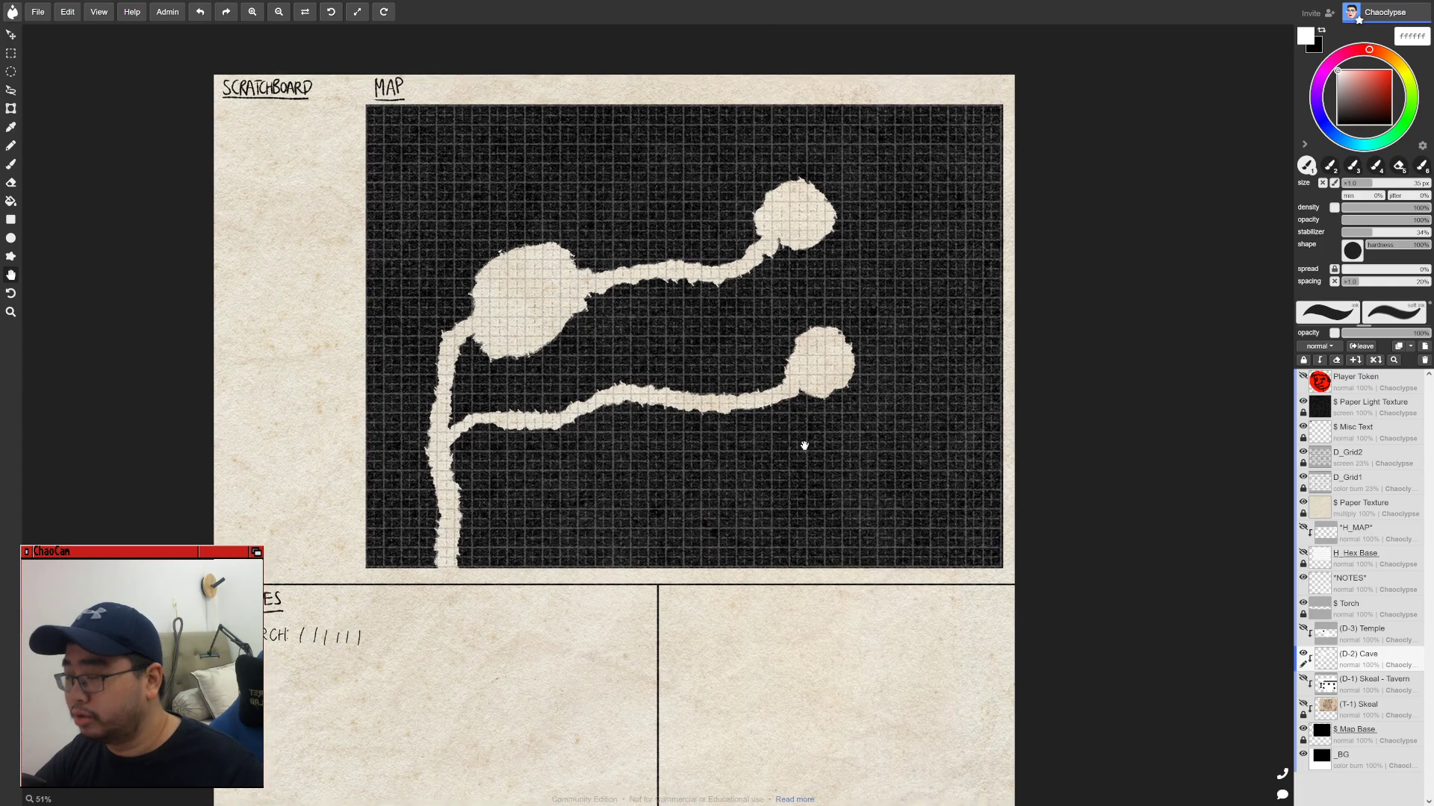
pyautogui.press('space')
pyautogui.moveTo(658, 297); pyautogui.dragTo(657, 411)
pyautogui.scroll(4, 658, 410)
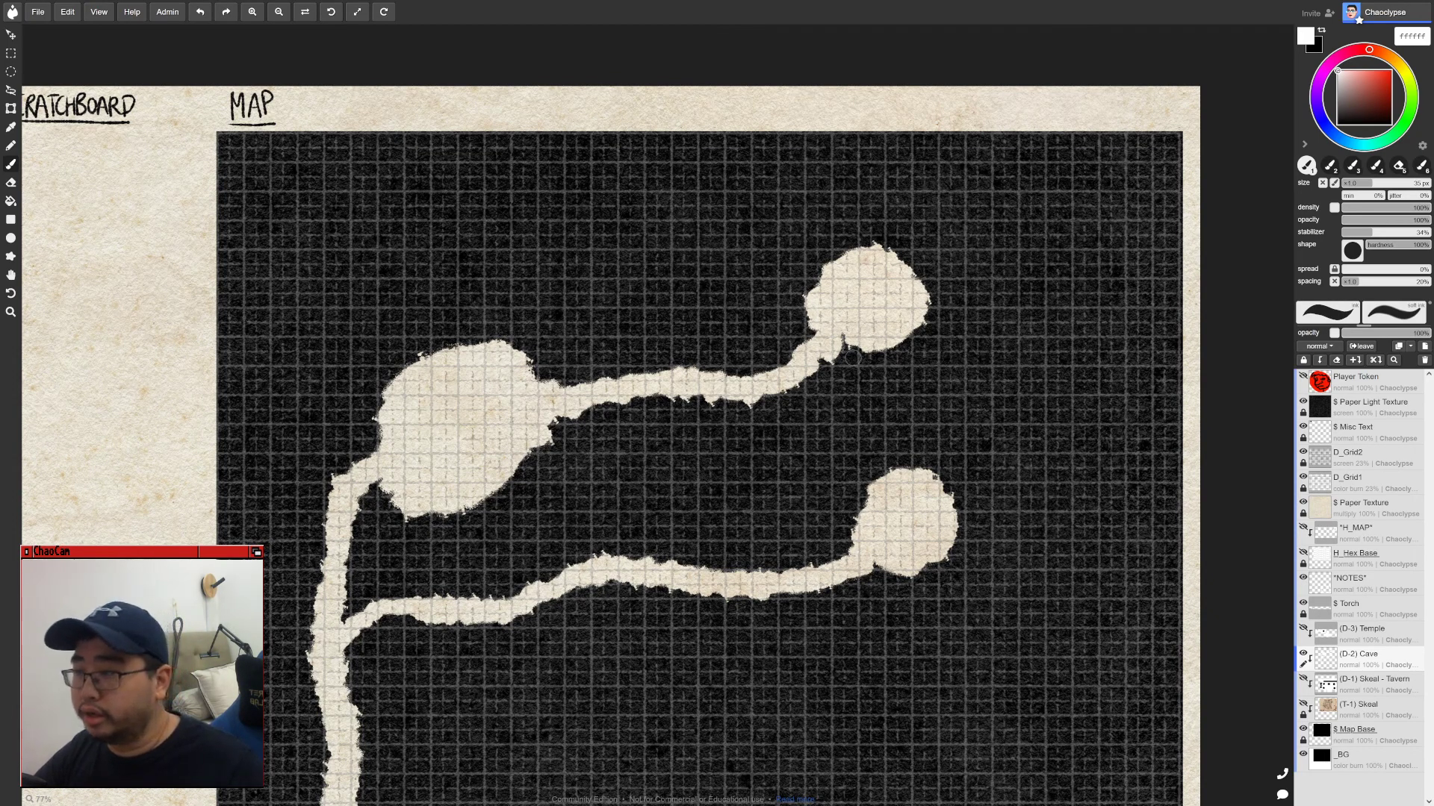
pyautogui.press('x')
pyautogui.press(']')
pyautogui.press(']')
pyautogui.press(']')
pyautogui.press(']')
pyautogui.press(']')
pyautogui.moveTo(799, 319)
pyautogui.mouseDown()
pyautogui.moveTo(848, 380)
pyautogui.moveTo(871, 376)
pyautogui.moveTo(863, 339)
pyautogui.moveTo(892, 243)
pyautogui.moveTo(930, 308)
pyautogui.mouseUp()
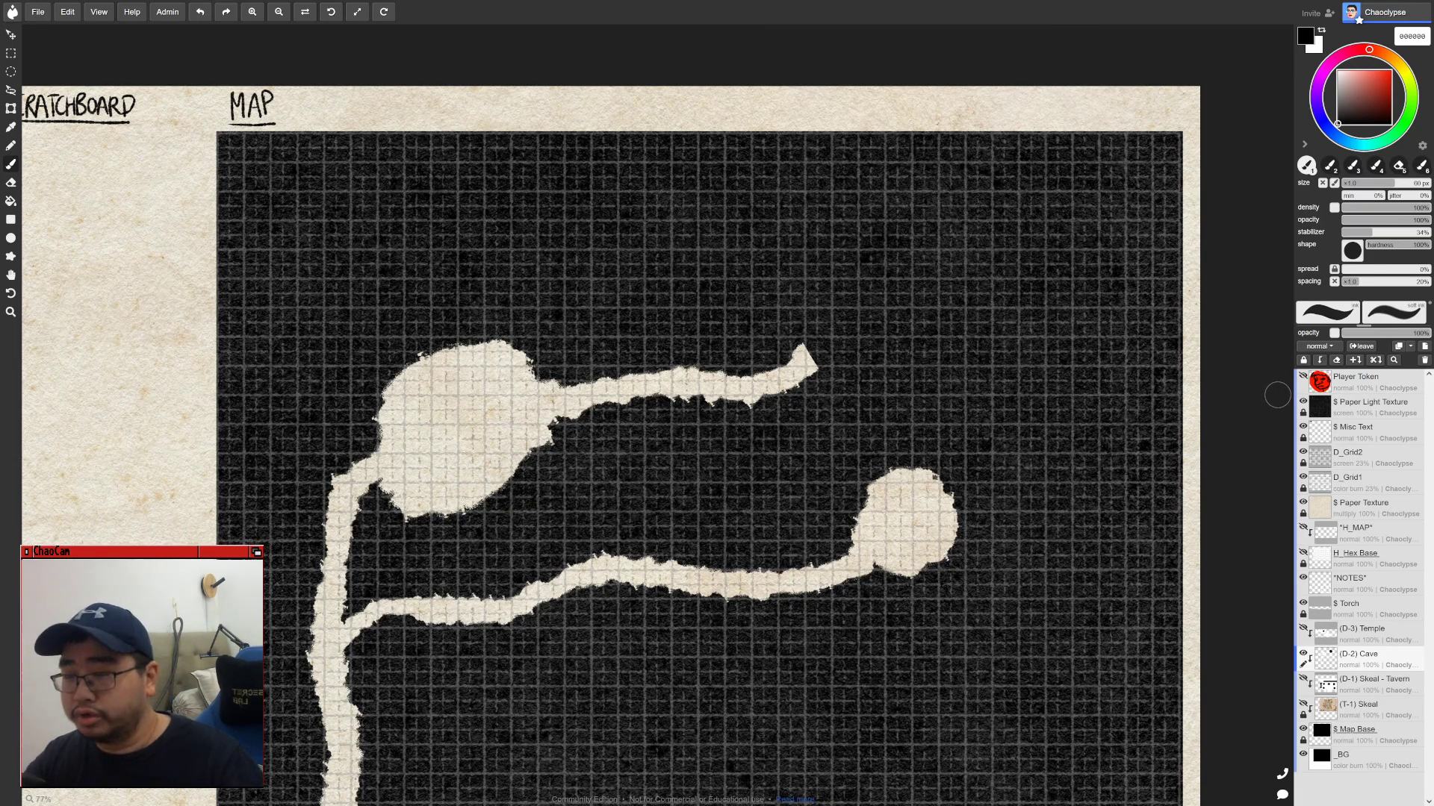
# - Show the Player Token layer and make it the active layer
pyautogui.click(1303, 377)
pyautogui.click(1338, 384)
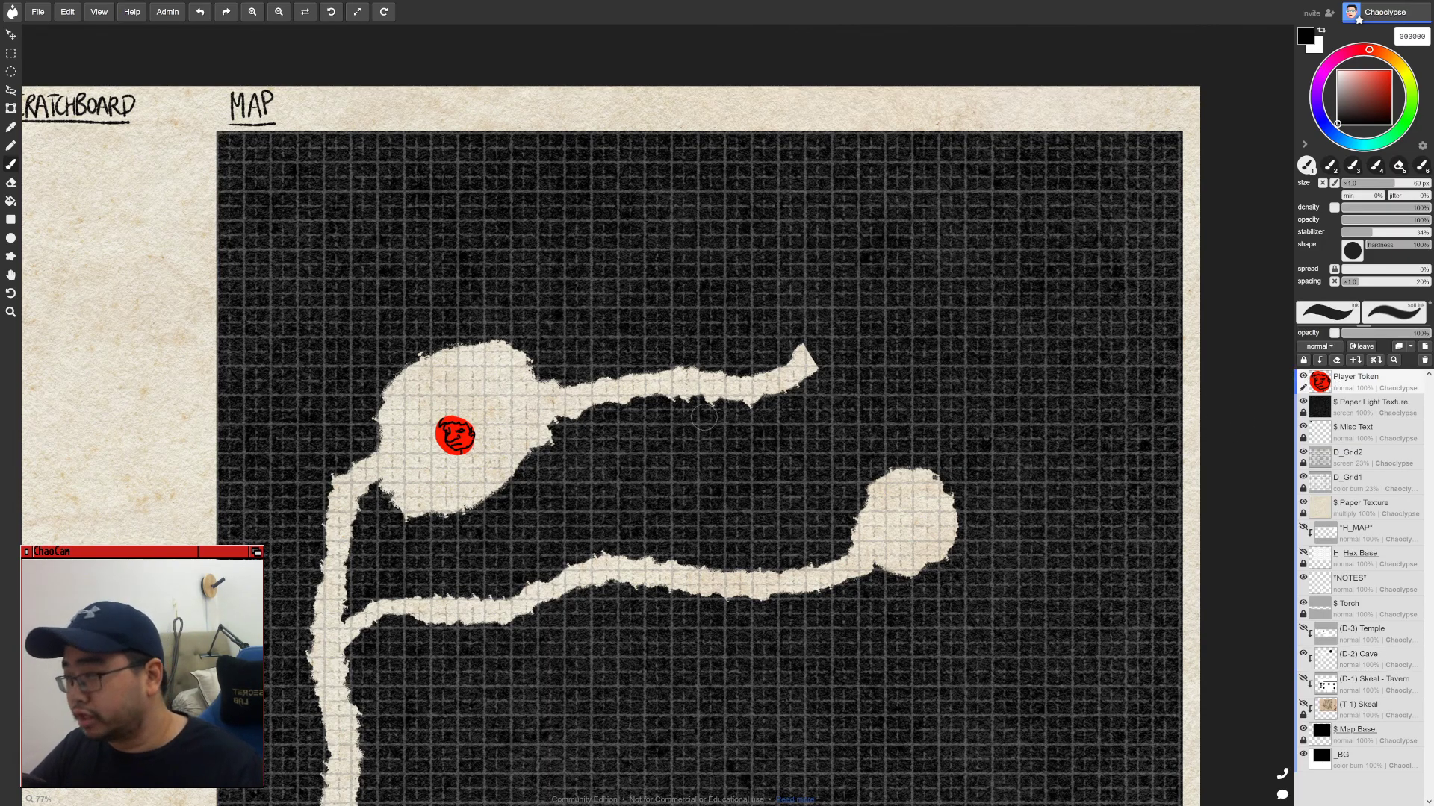
pyautogui.press('h')
pyautogui.moveTo(577, 445); pyautogui.dragTo(744, 435)
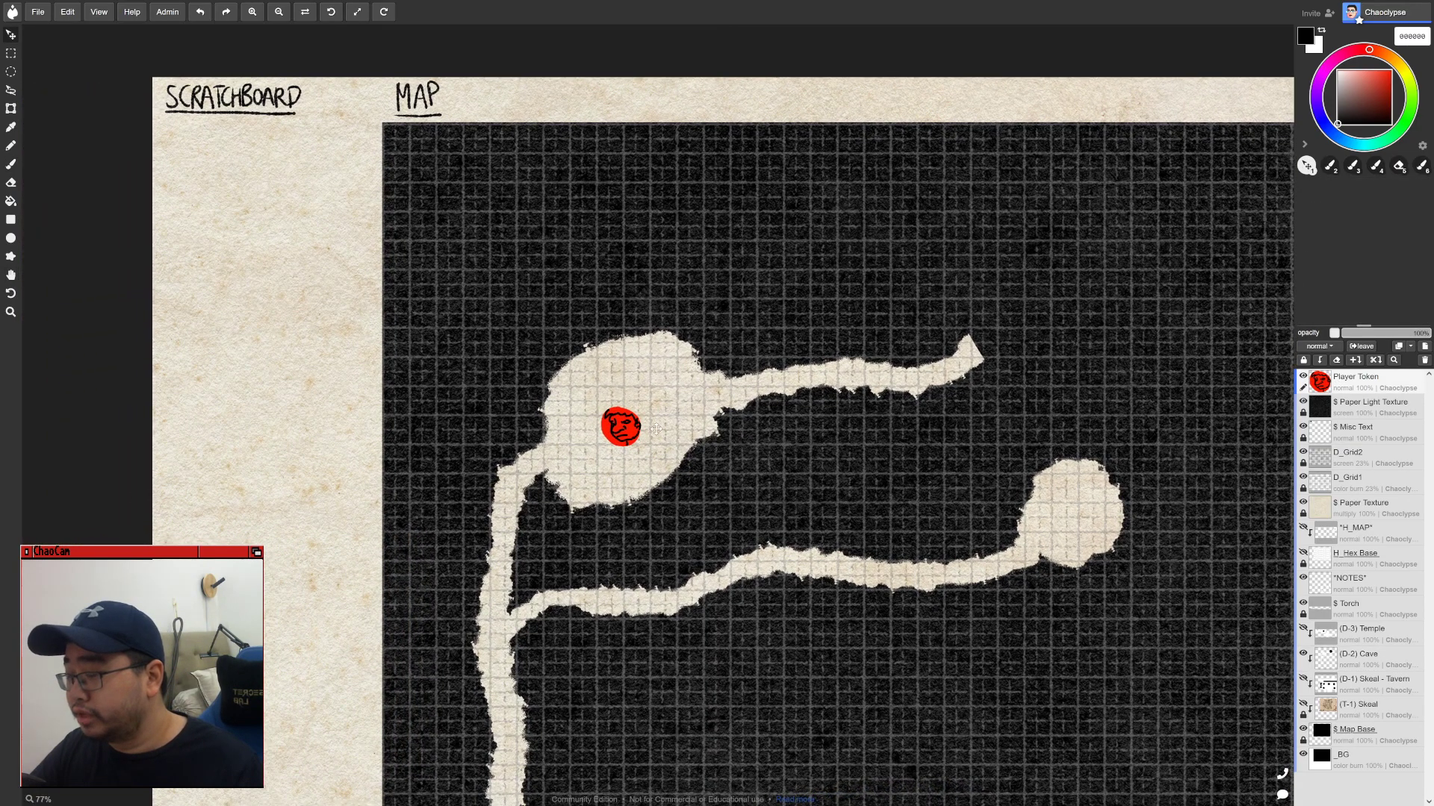
# - Try moving the player token down from the middle of the large cave chamber, and undo the move
pyautogui.scroll(3, 660, 413)
pyautogui.moveTo(618, 431); pyautogui.dragTo(579, 557)
pyautogui.scroll(-5, 648, 439)
pyautogui.hotkey('ctrl', 'z')
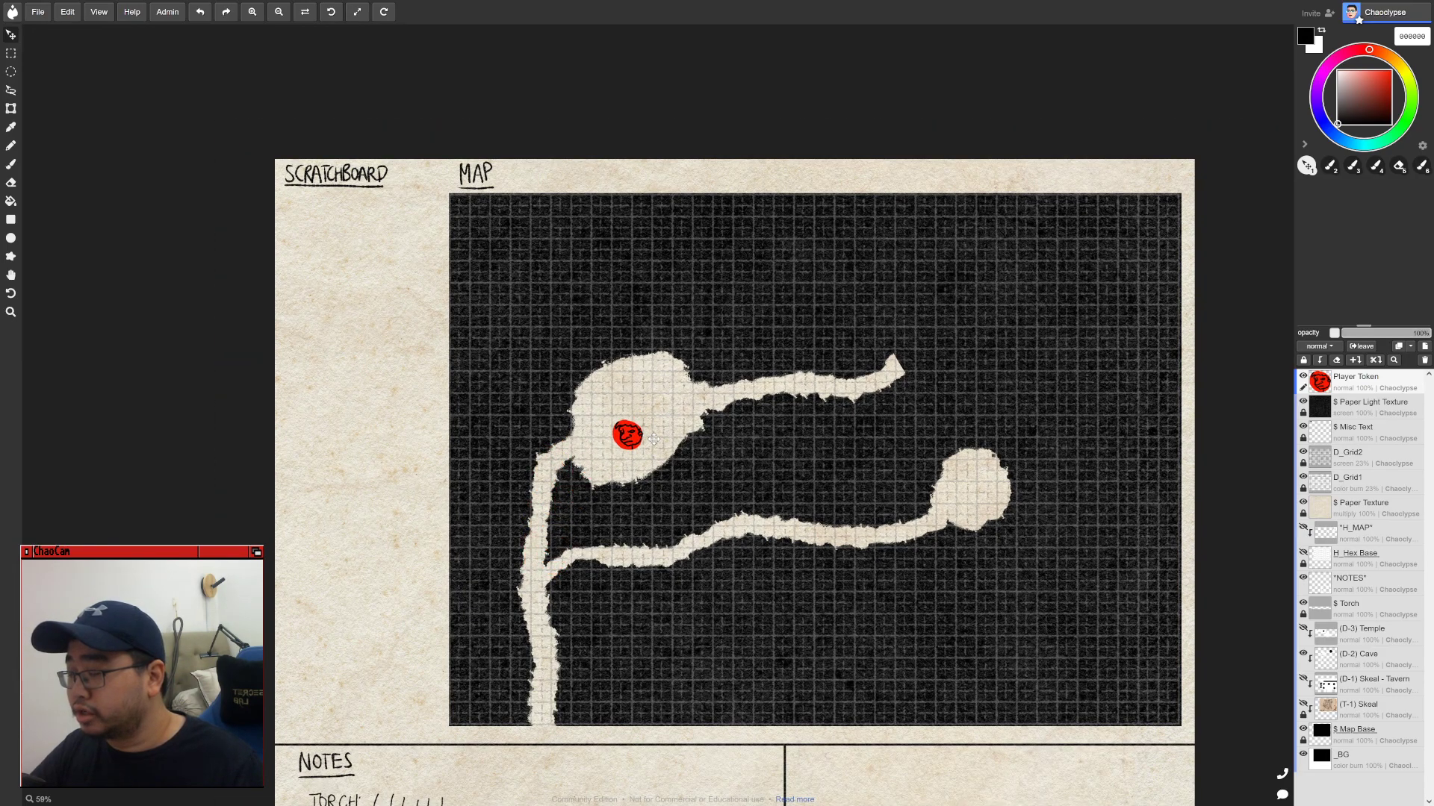
pyautogui.scroll(4, 651, 392)
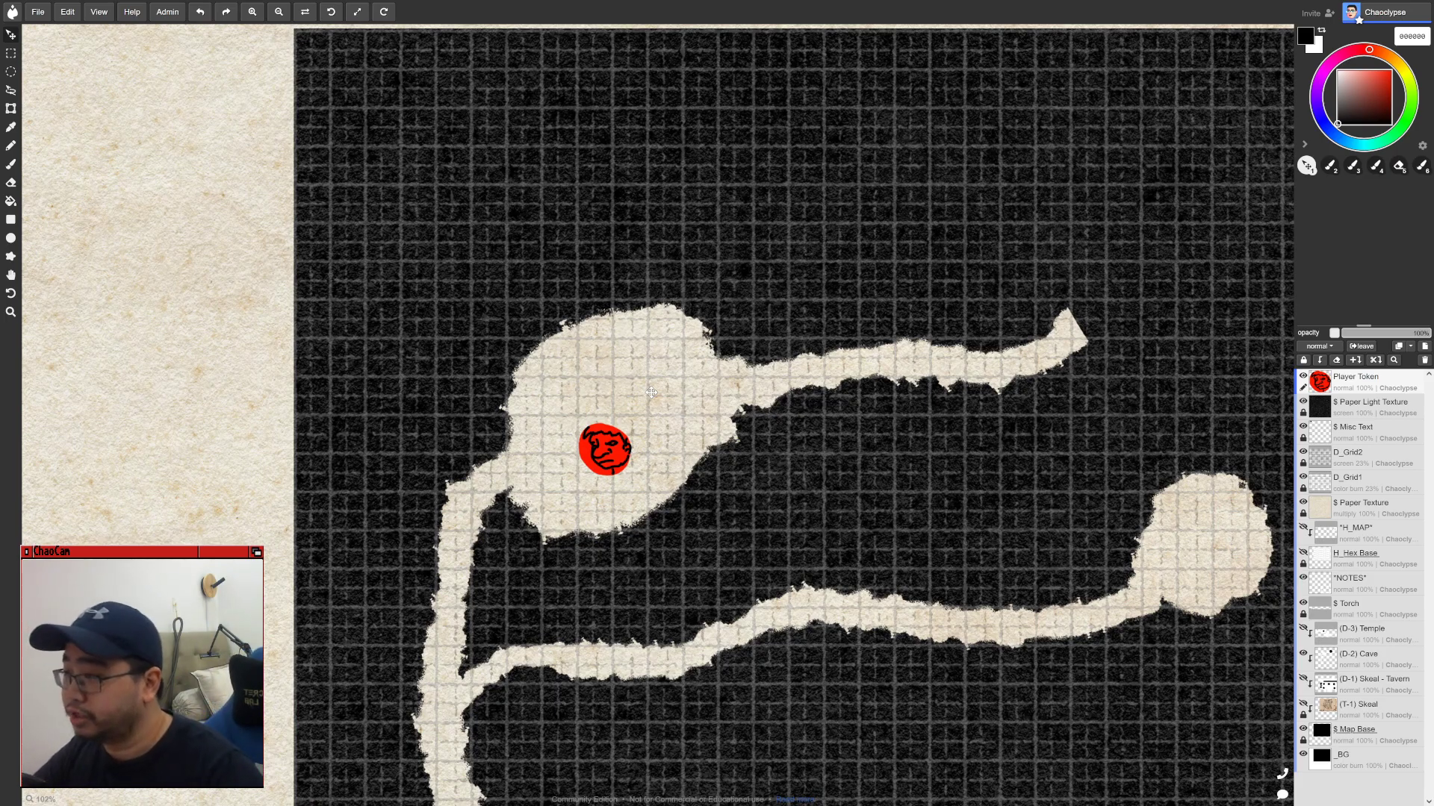
pyautogui.scroll(-4, 651, 392)
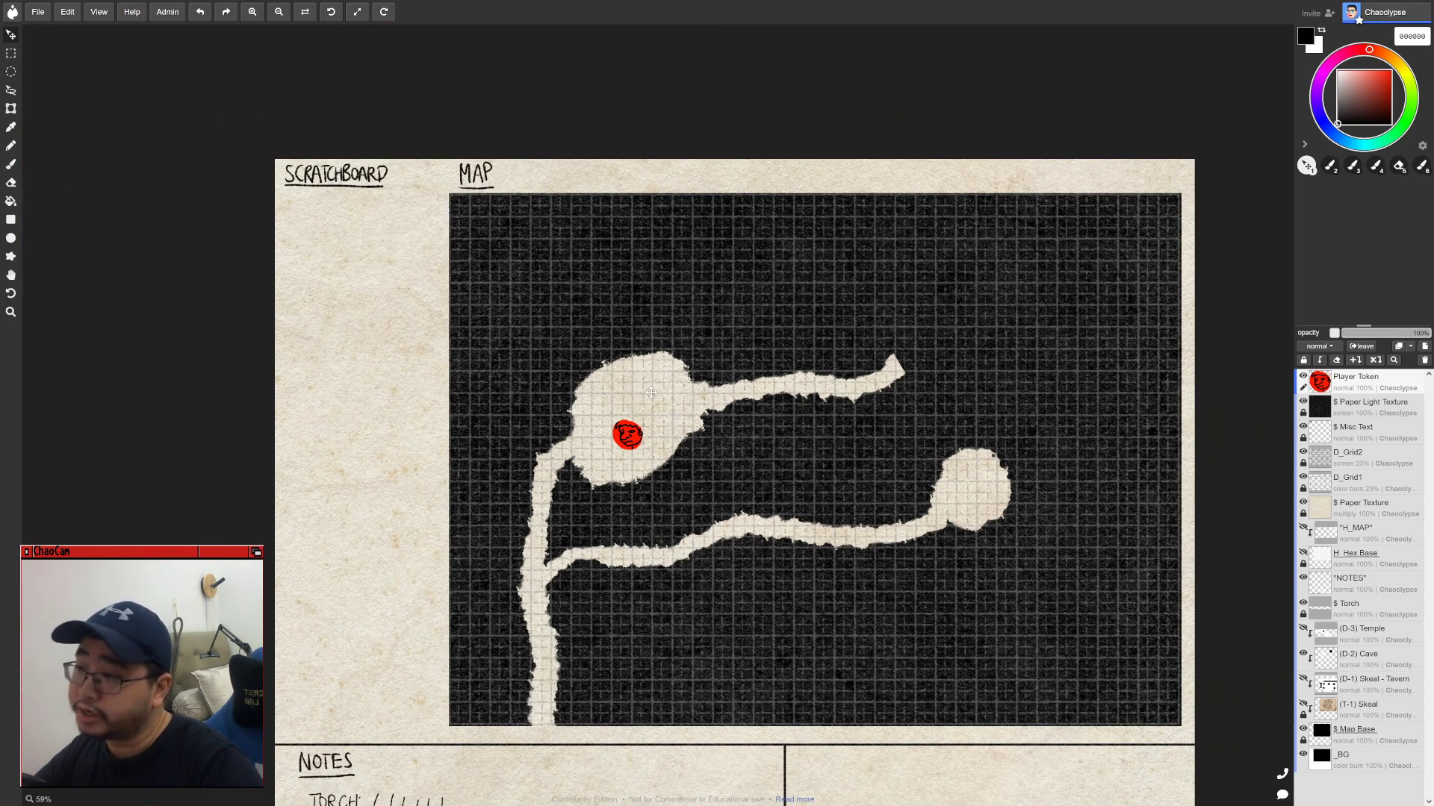